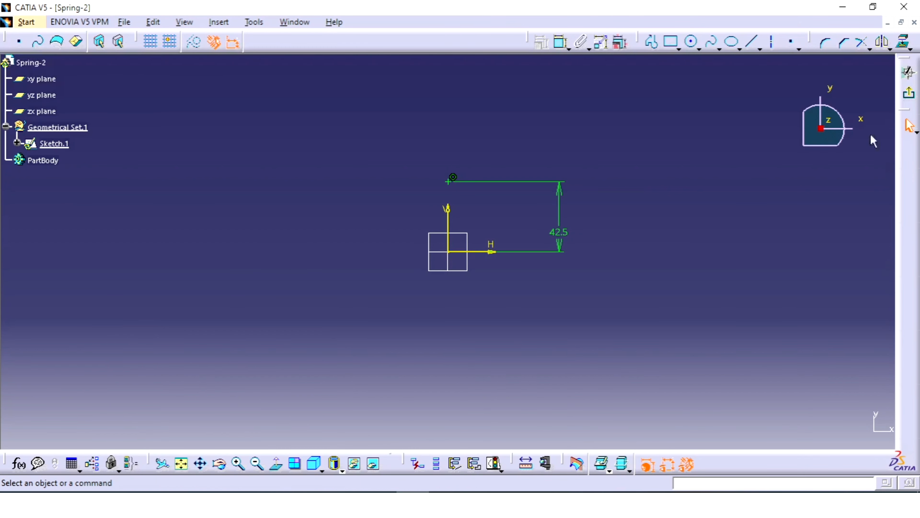
Exit the sketch containing the point and switch to the Generative Shape Design workbench
left_click(909, 93)
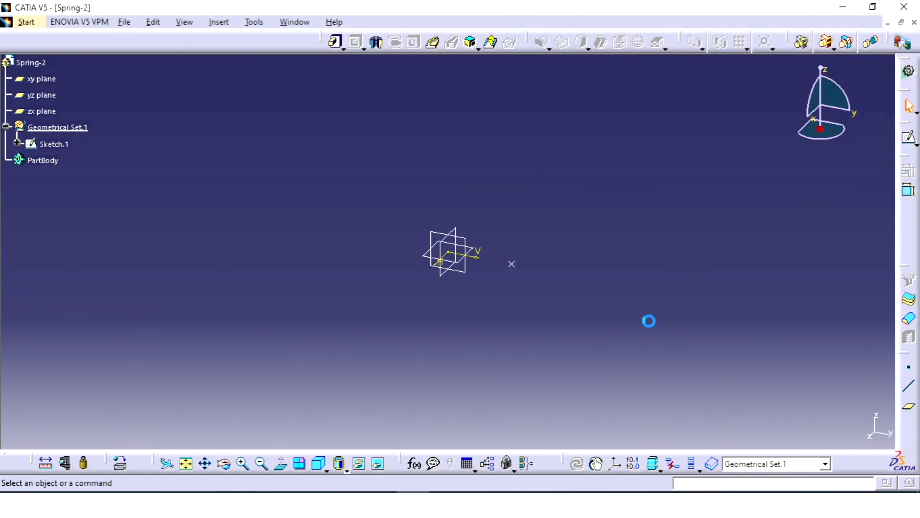
middle_click_drag(517, 321, 540, 368)
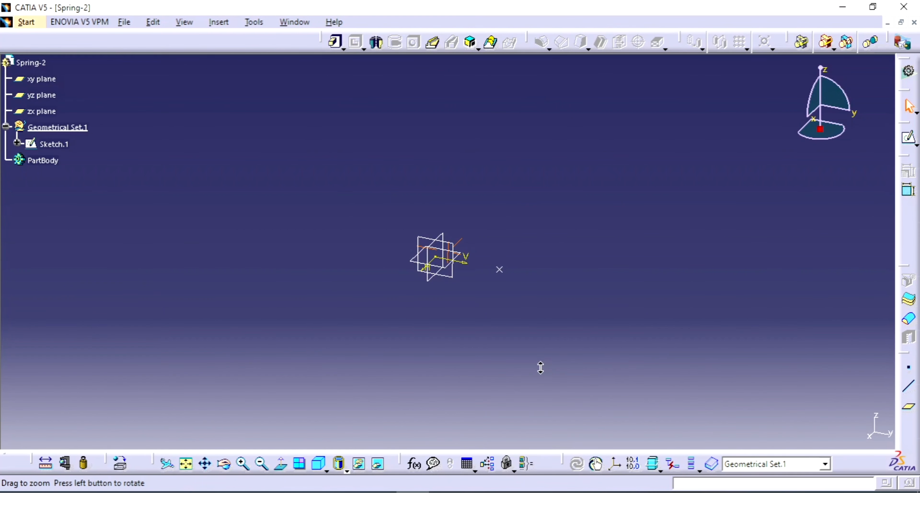
left_click(27, 23)
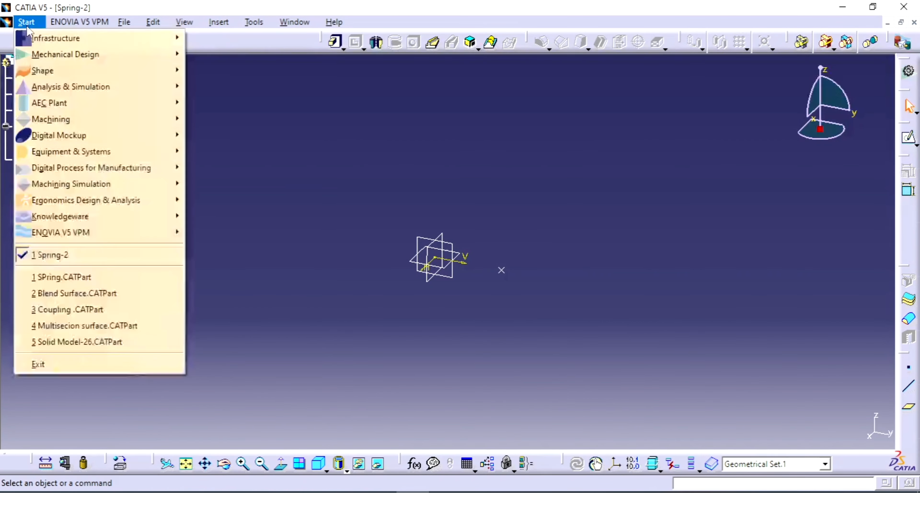
mouse_move(123, 73)
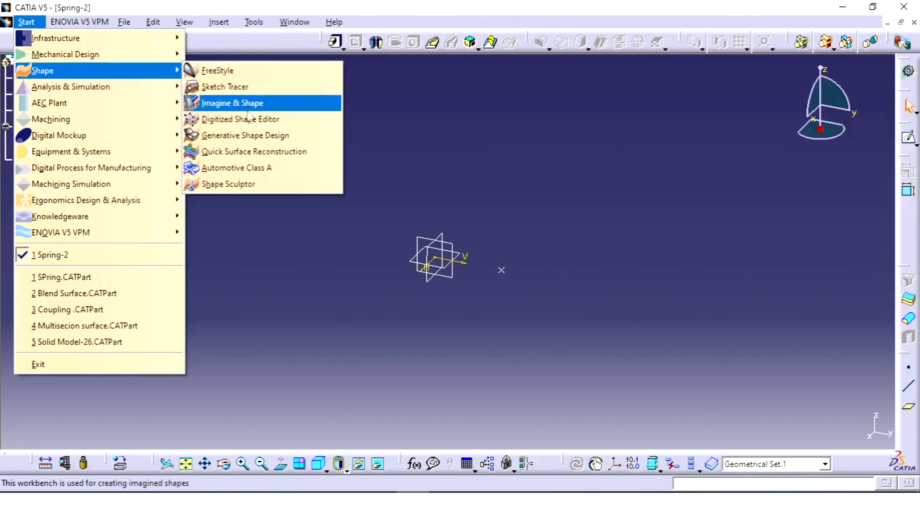
left_click(245, 135)
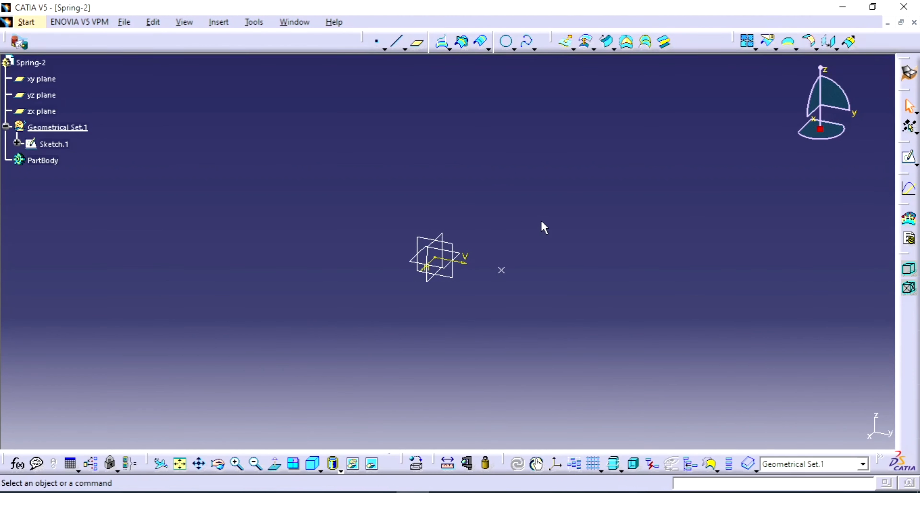
Start a helix curve with the Sketch.1 point as starting point and the Z axis as its axis
left_click(535, 49)
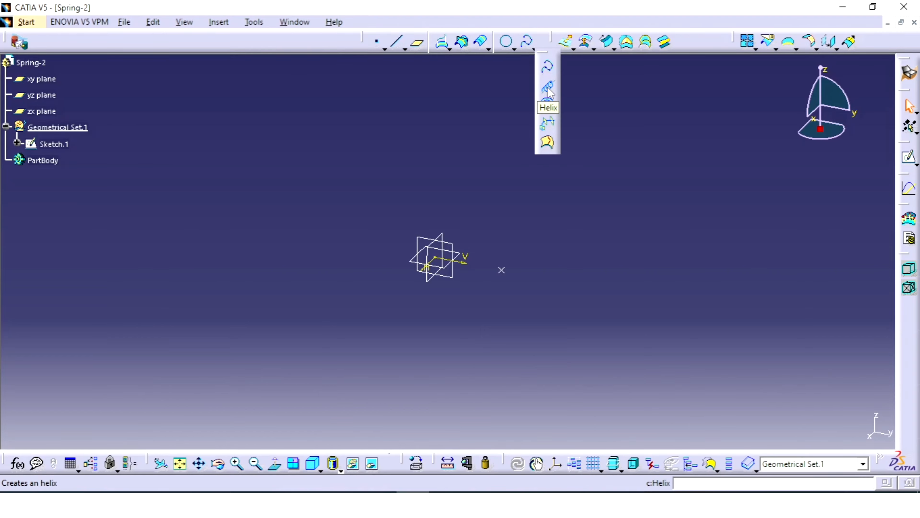
left_click(547, 87)
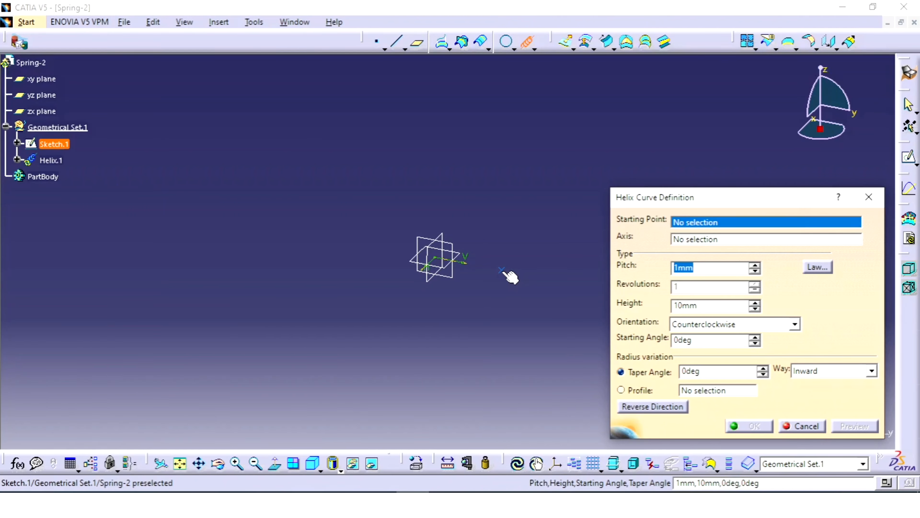
left_click(505, 274)
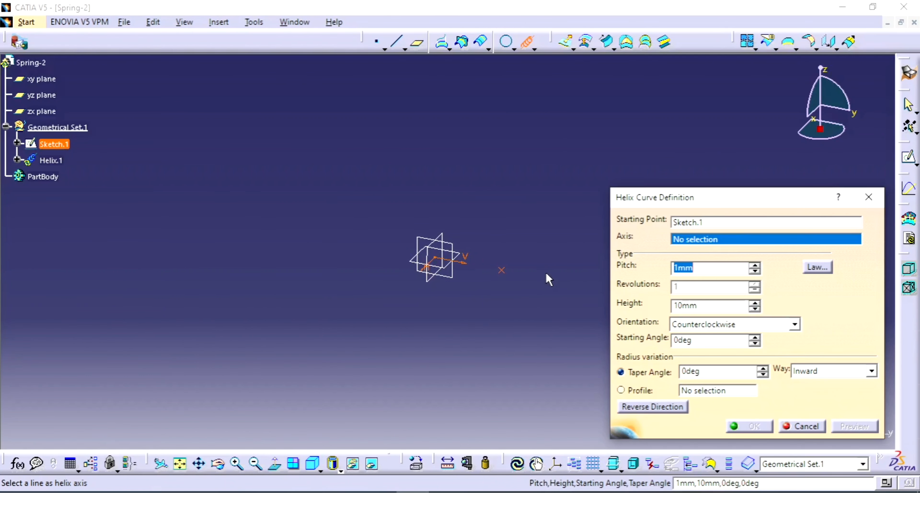
right_click(699, 239)
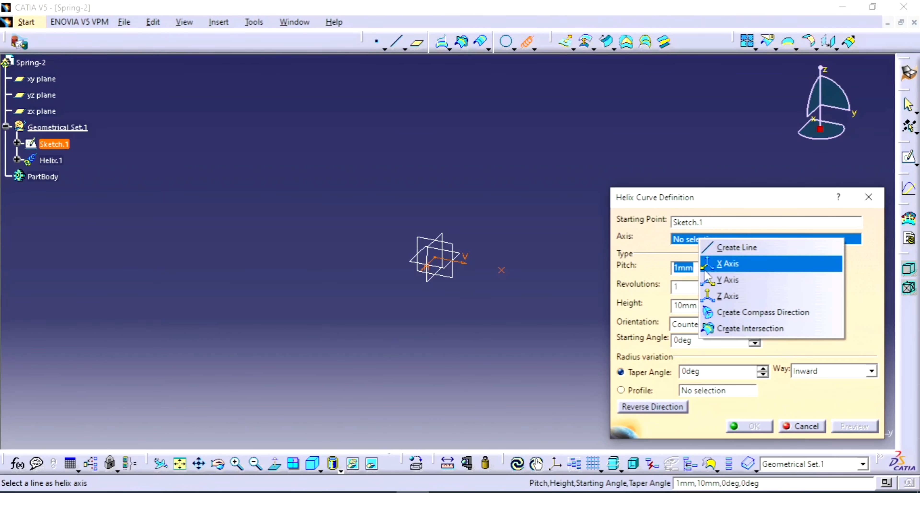
left_click(728, 295)
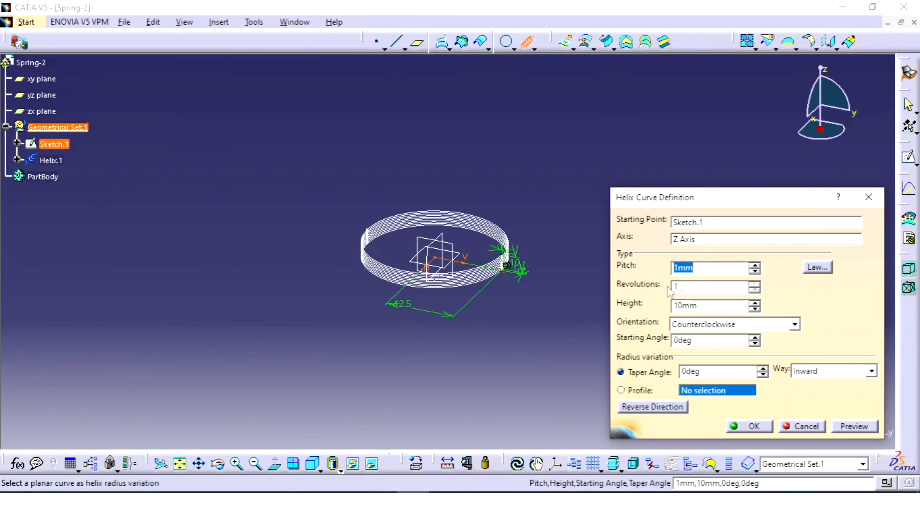
Check the spring reference drawing for the pitch and set the helix pitch to 30 mm
double_click(731, 270)
key("alt+Tab")
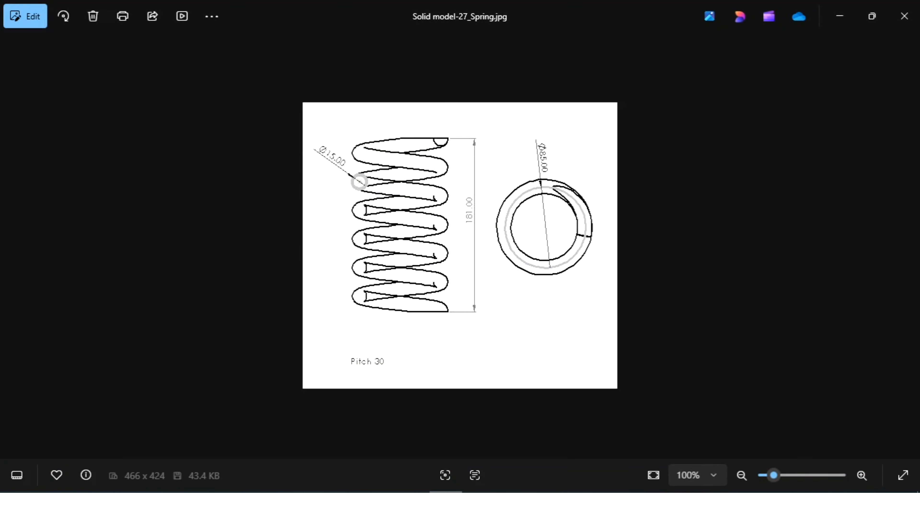
key("alt+Tab")
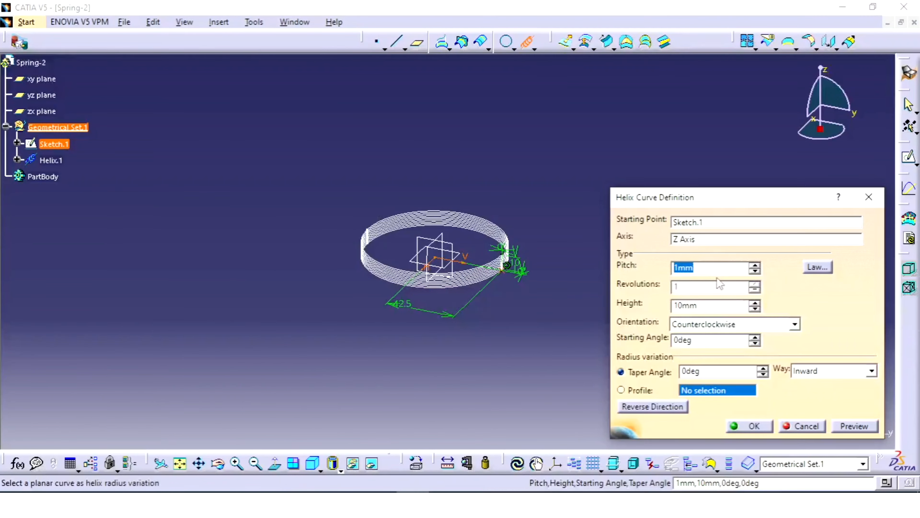
type("30")
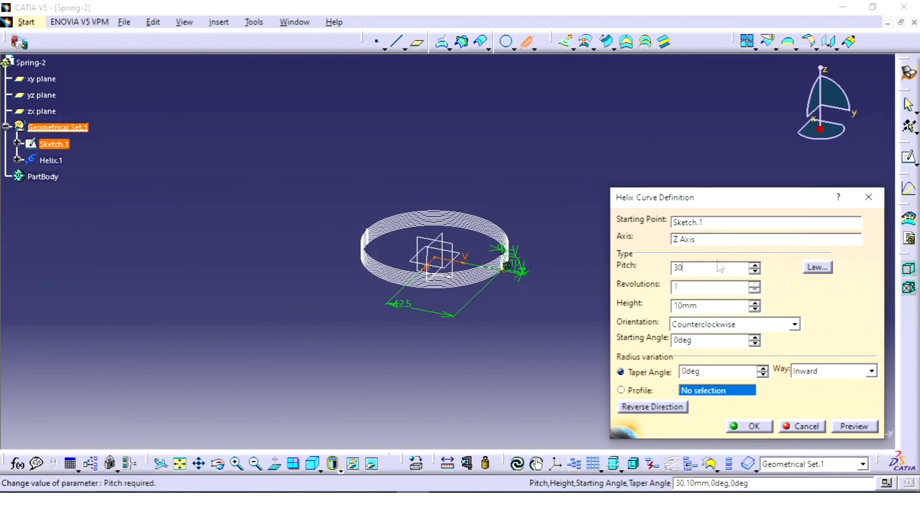
Set the helix height to 181 mm, preview the curve and create it
double_click(717, 306)
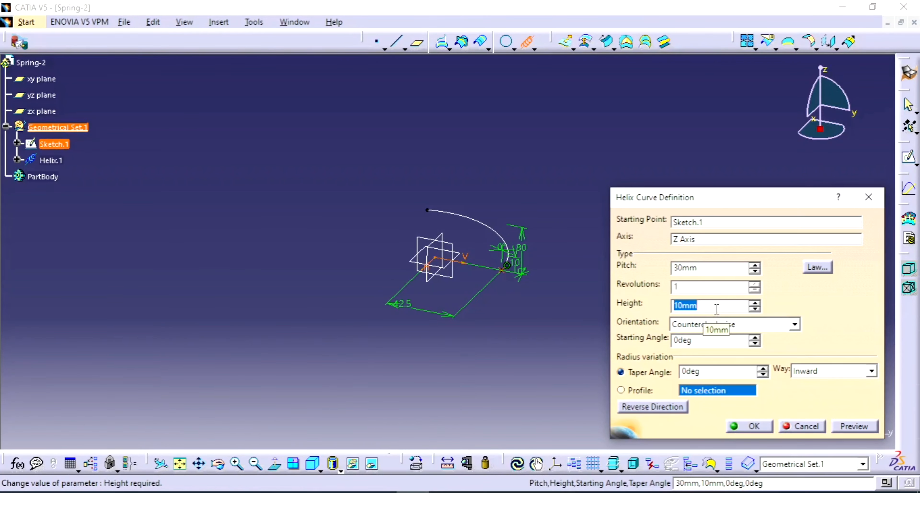
type("18")
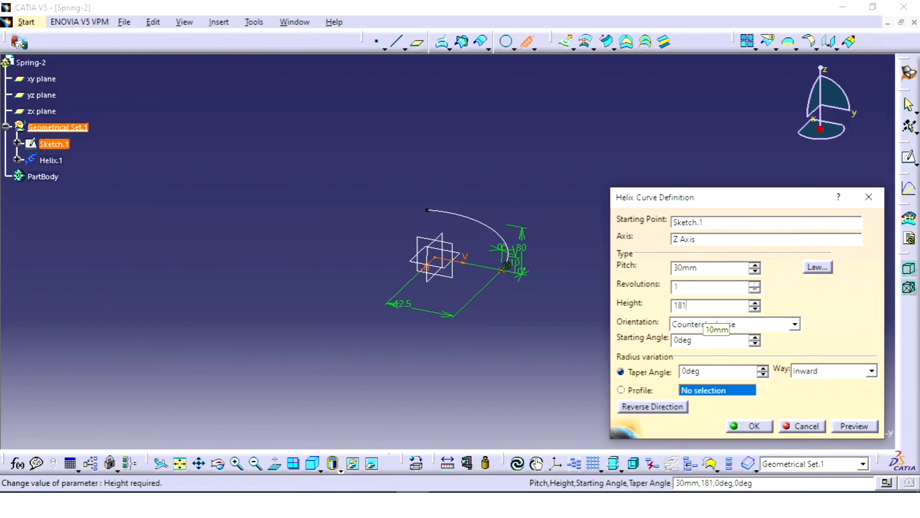
type("1")
left_click(854, 425)
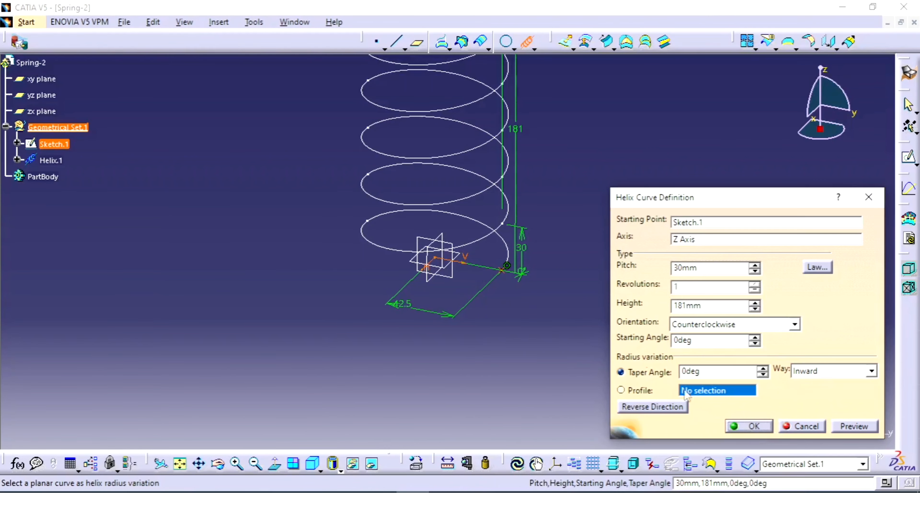
middle_click_drag(539, 302, 524, 352)
middle_click_drag(504, 262, 513, 317)
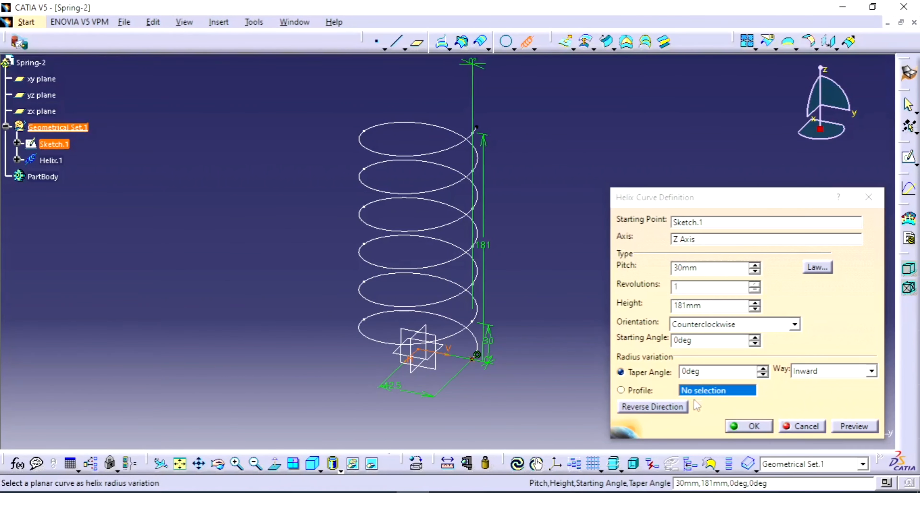
left_click(744, 430)
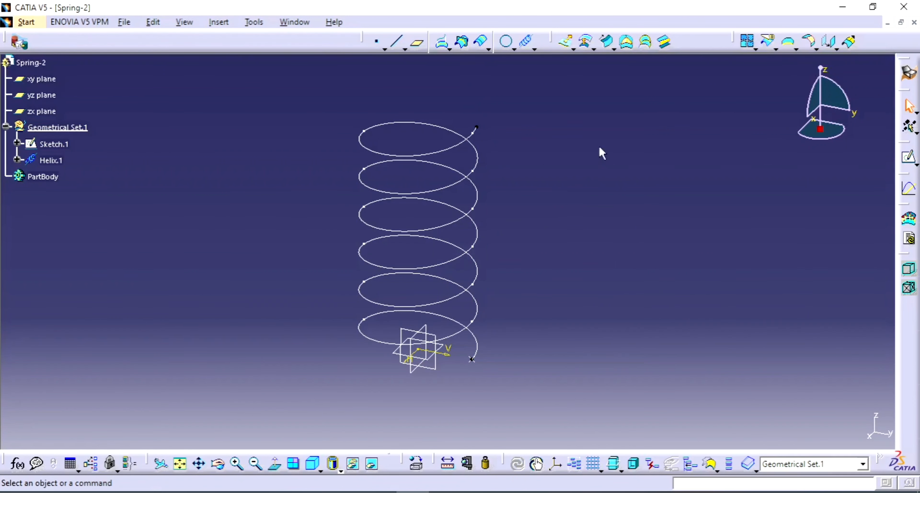
Start a second helix from Point.1 at the lower end of the existing helix, using the Z axis
middle_click_drag(574, 121, 572, 295)
middle_click_drag(524, 238, 575, 239)
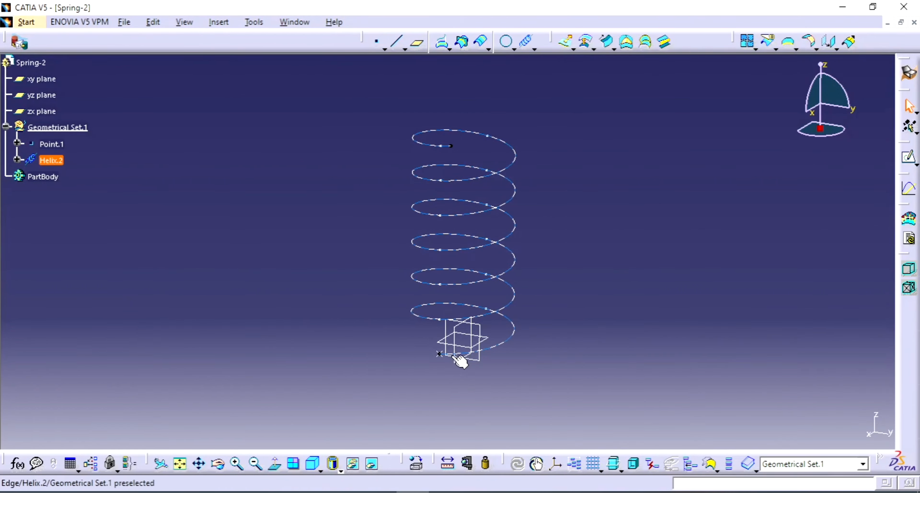
middle_click_drag(440, 347, 487, 295)
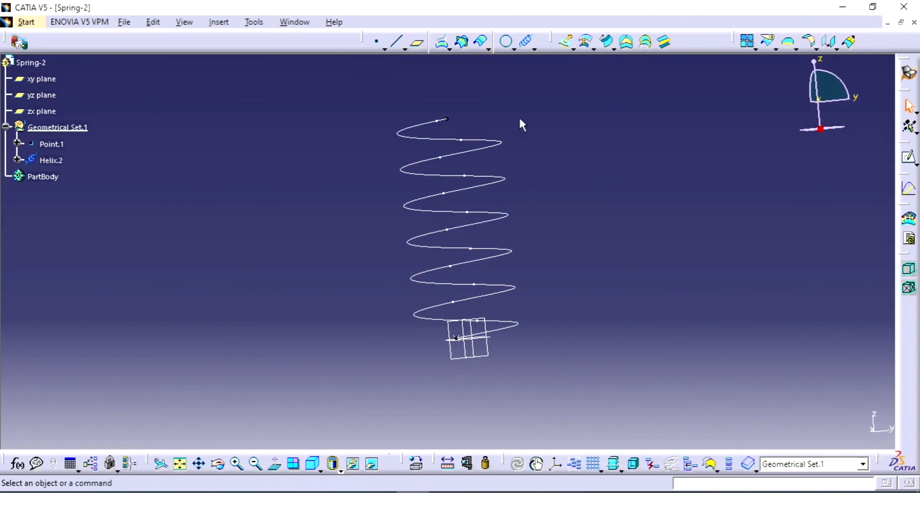
left_click(527, 40)
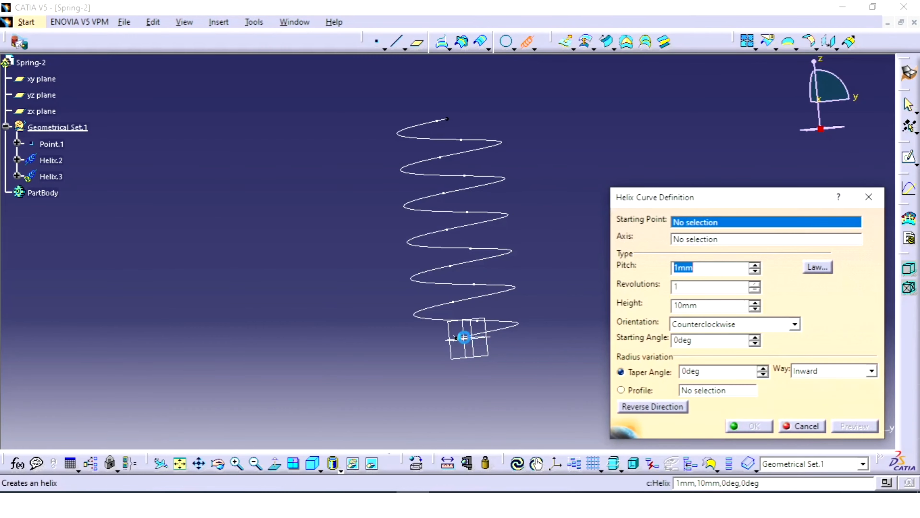
left_click(458, 340)
middle_click_drag(379, 352, 424, 395)
right_click(724, 246)
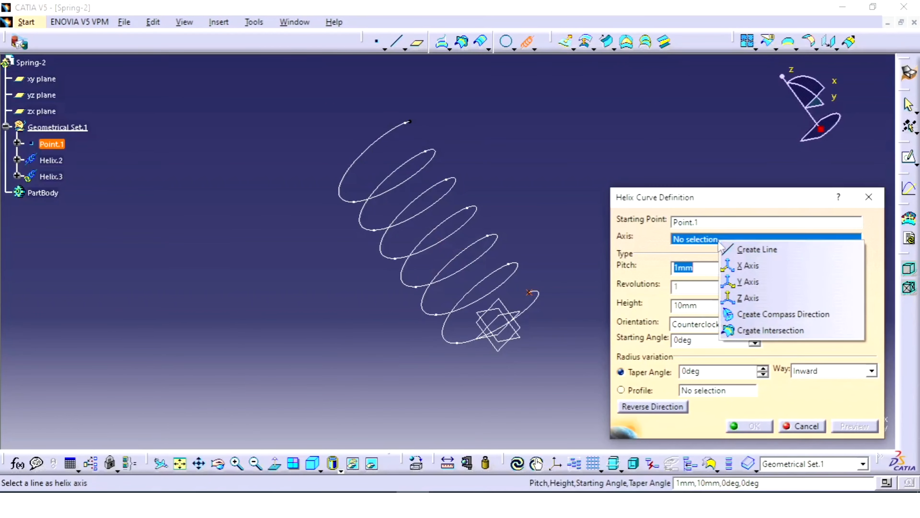
left_click(761, 297)
Reverse the second helix's direction, set its pitch to 15 mm and preview it
middle_click_drag(502, 310, 500, 388)
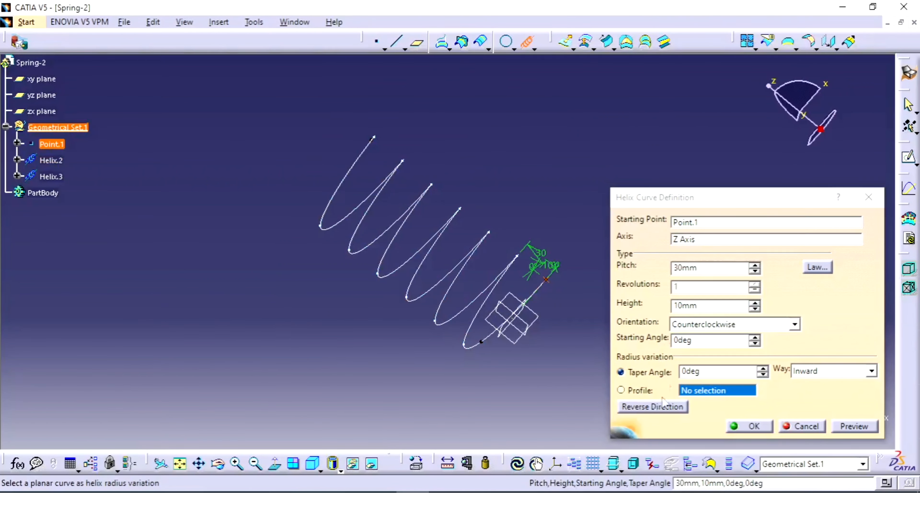
left_click(654, 405)
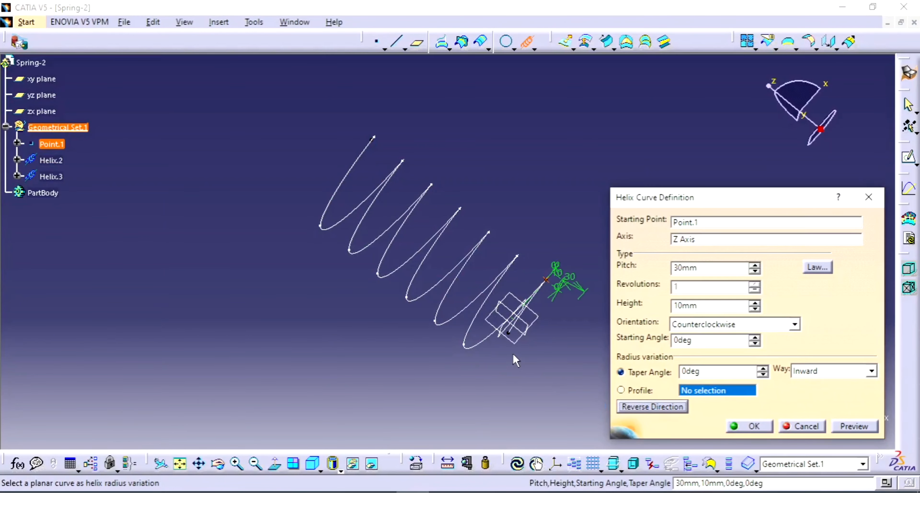
middle_click_drag(487, 348, 445, 319)
double_click(710, 269)
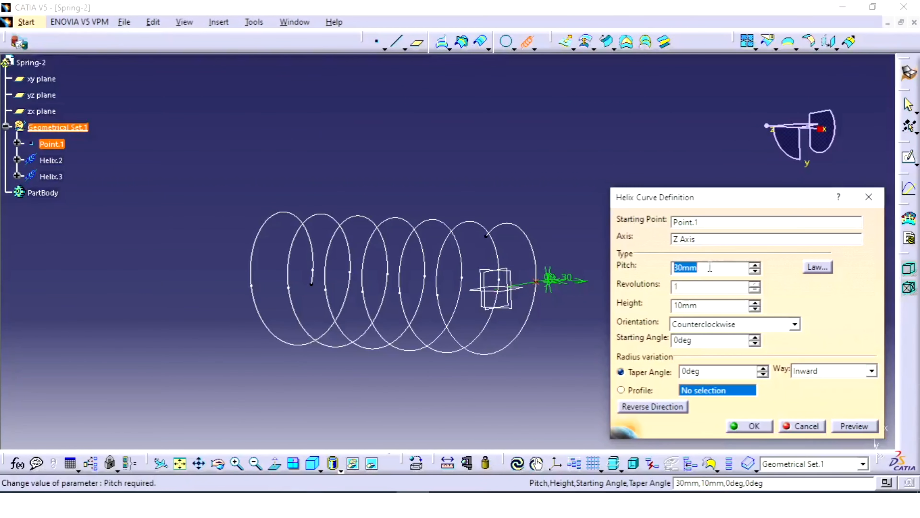
type("15")
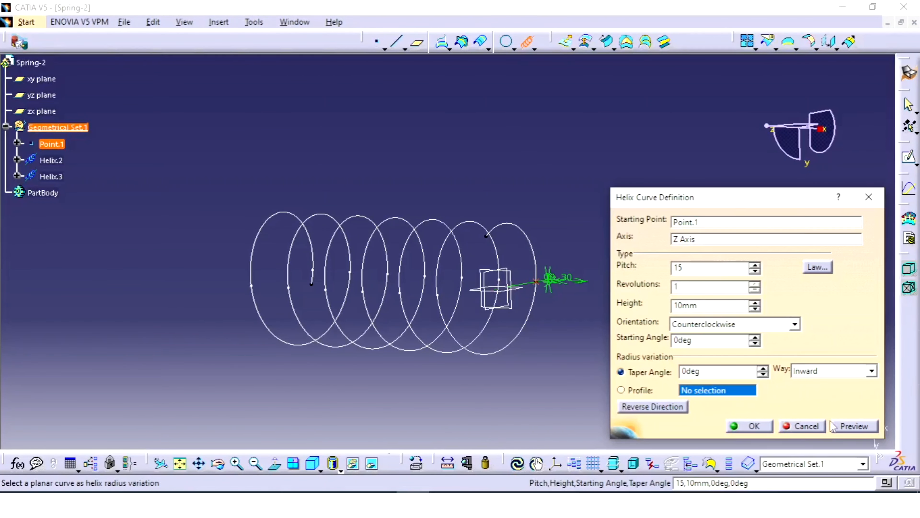
left_click(849, 426)
Set the second helix's height to 8 mm and preview the end coil
middle_click_drag(441, 308, 496, 251)
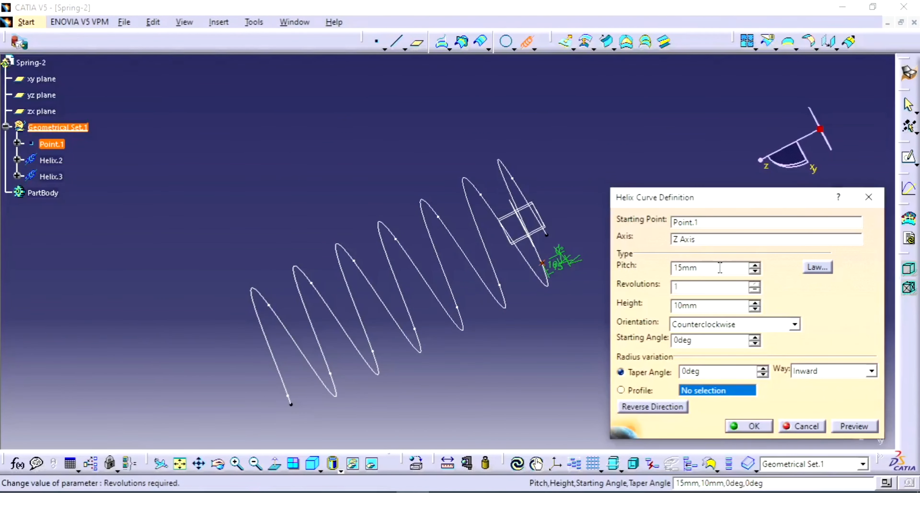
middle_click_drag(550, 279, 567, 293)
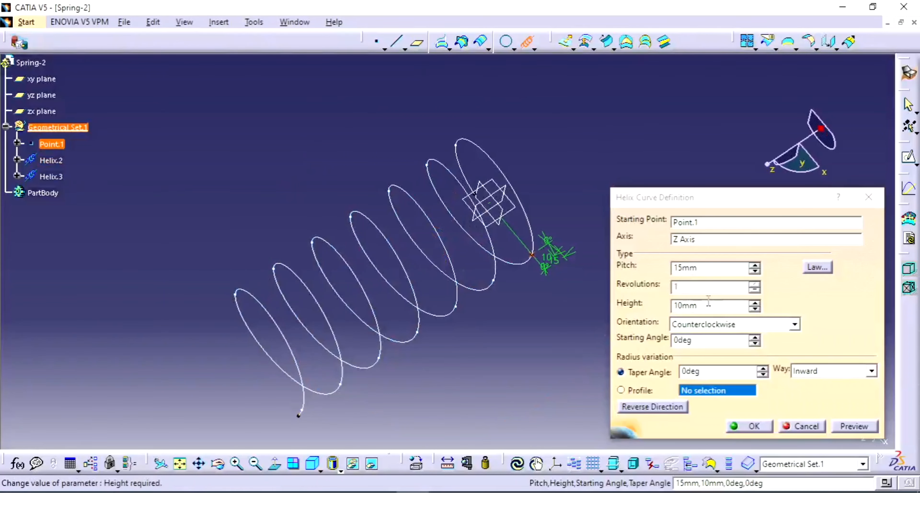
double_click(719, 307)
middle_click_drag(503, 309, 290, 288)
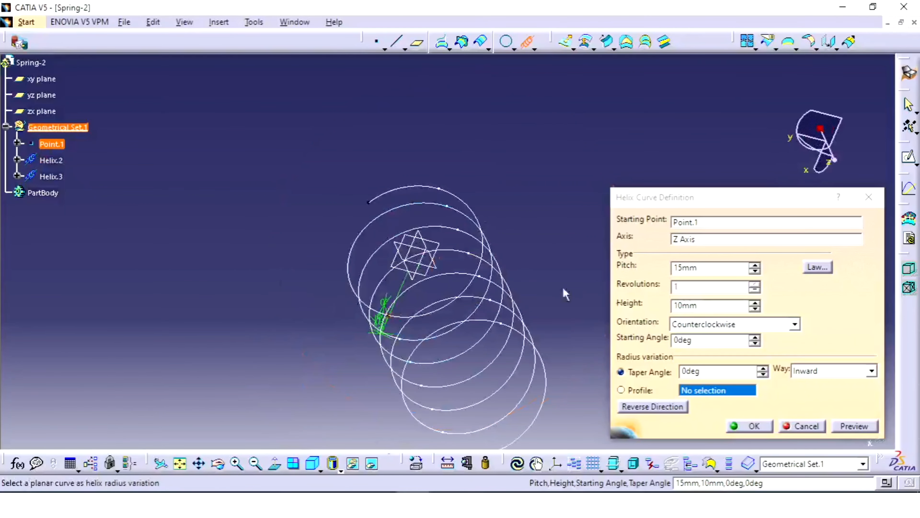
double_click(718, 306)
type("8")
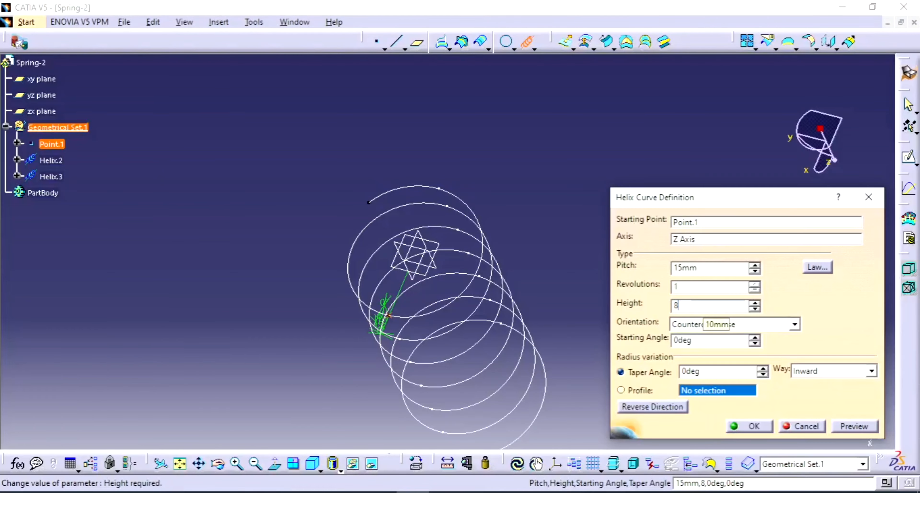
left_click(852, 430)
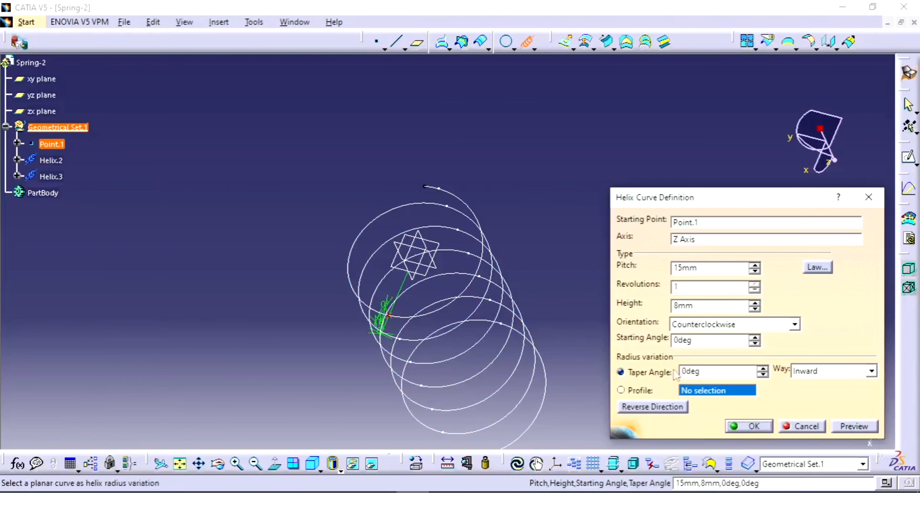
Set both the pitch and the height of the second helix to 15 mm and preview the full end coil
double_click(717, 268)
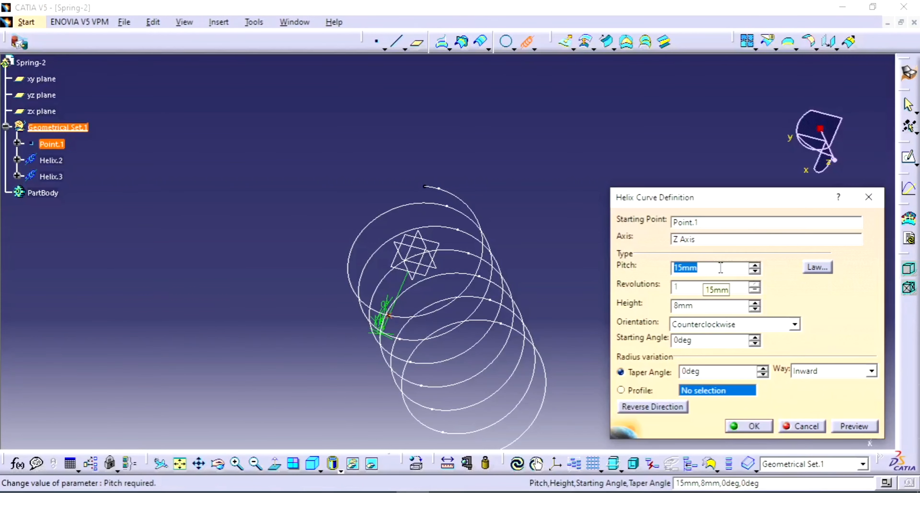
type("15")
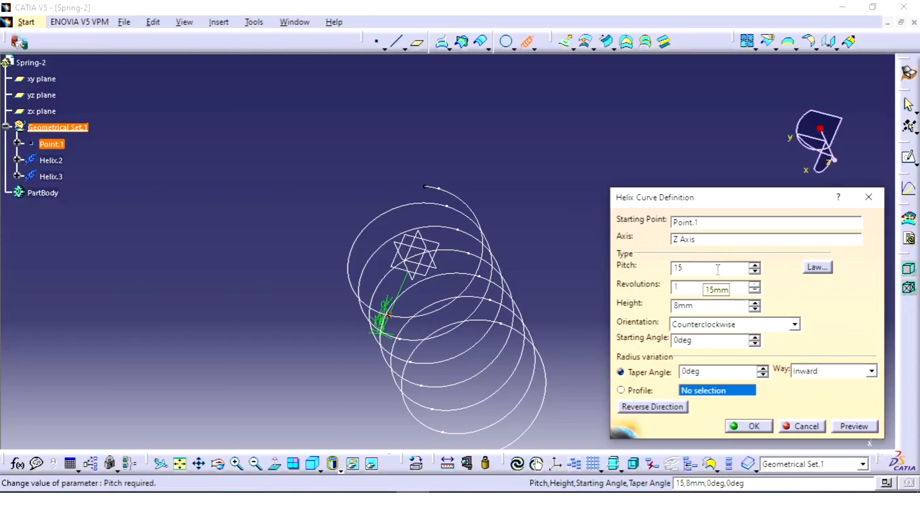
double_click(710, 305)
type("15")
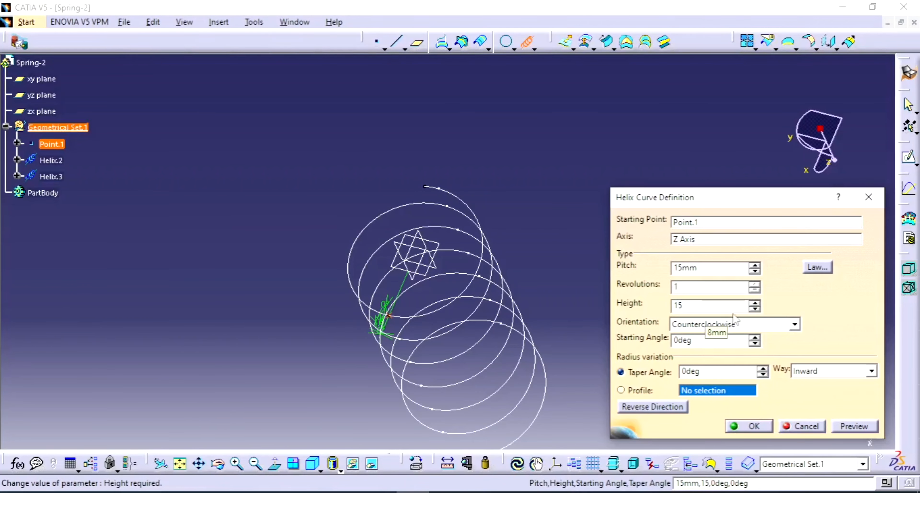
left_click(834, 426)
middle_click_drag(369, 284, 405, 170)
middle_click_drag(544, 277, 535, 267)
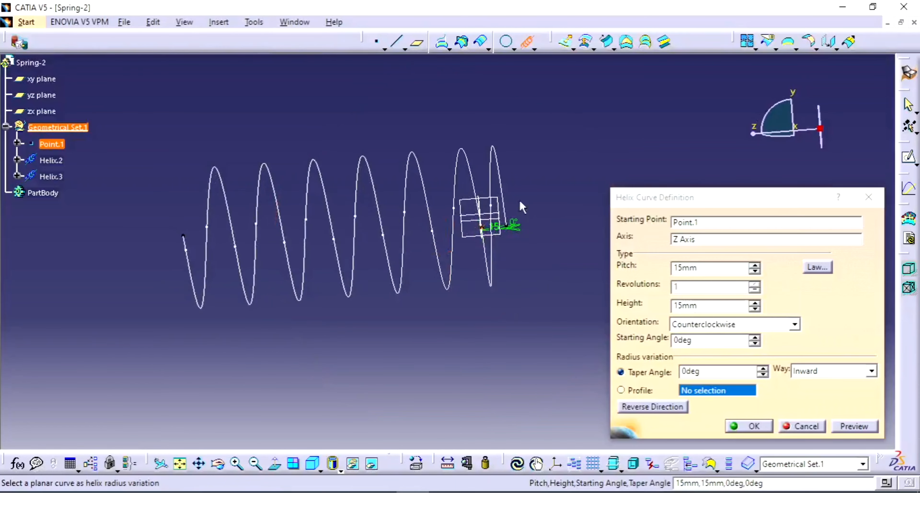
Set the second helix's height to 5 mm and preview the shortened end coil
middle_click_drag(515, 226, 405, 194)
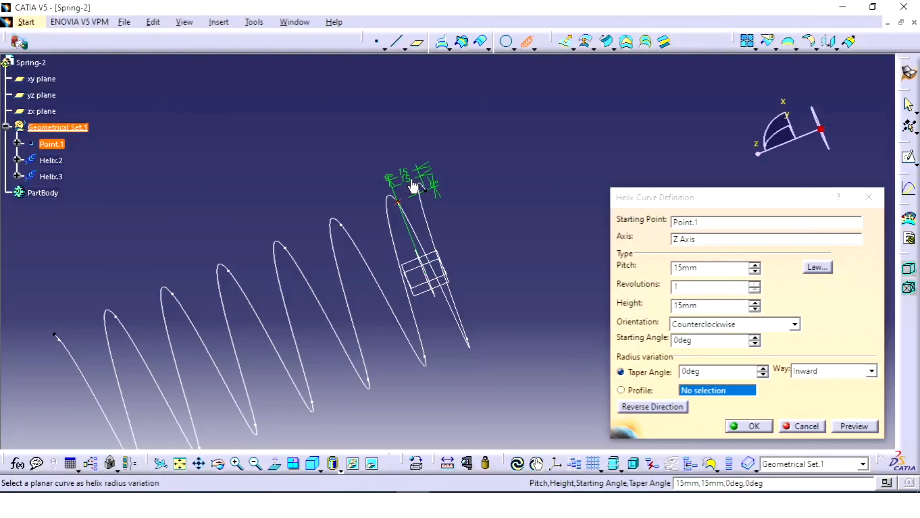
left_click_drag(722, 308, 438, 281)
middle_click_drag(448, 267, 403, 201)
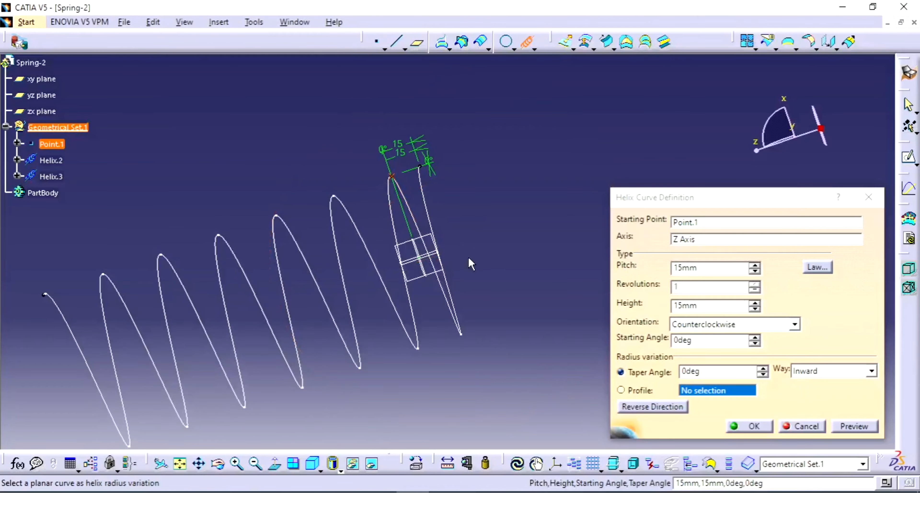
left_click(709, 305)
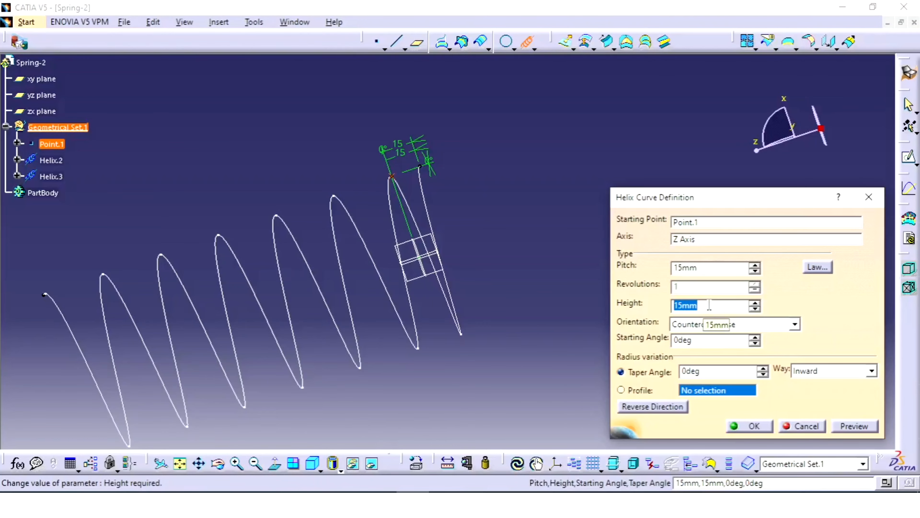
type("5")
left_click(855, 425)
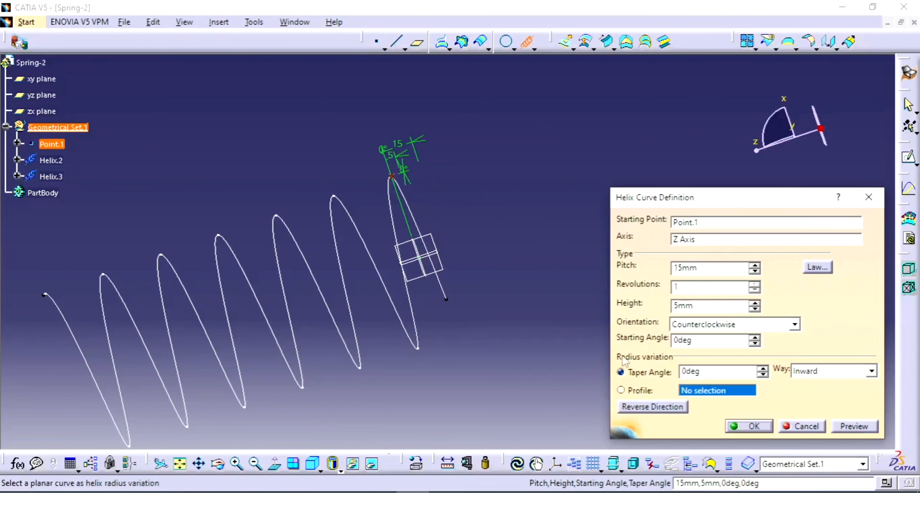
Set the second helix's pitch to 5 mm and preview the end coil against the main helix
middle_click_drag(486, 249, 434, 208)
left_click(728, 266)
double_click(729, 267)
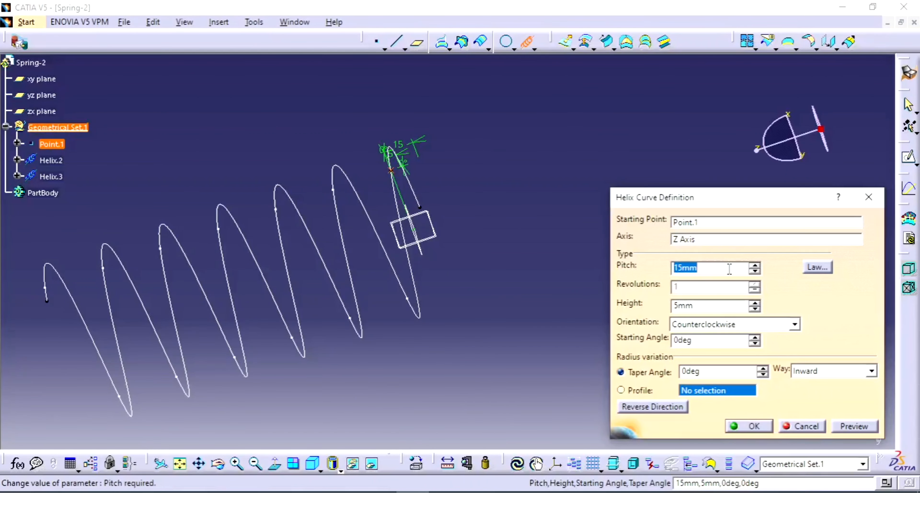
type("5")
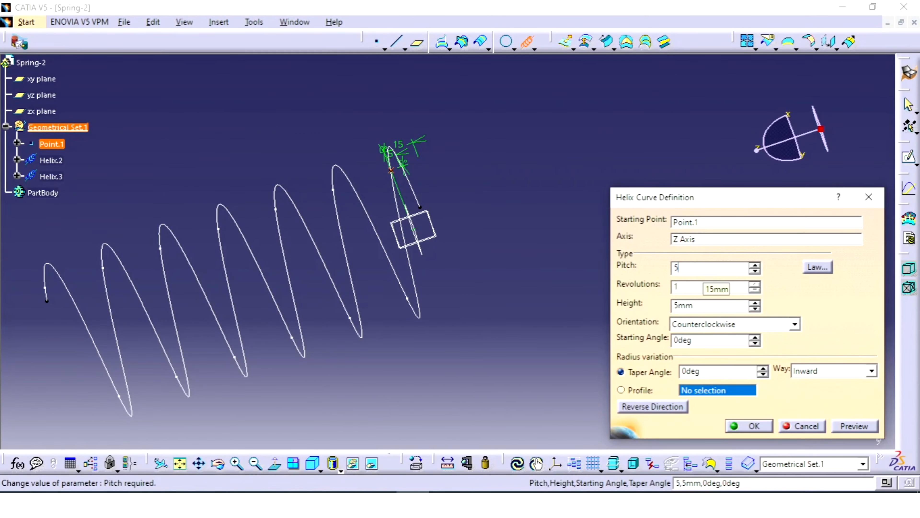
left_click(855, 427)
middle_click_drag(448, 263, 348, 155)
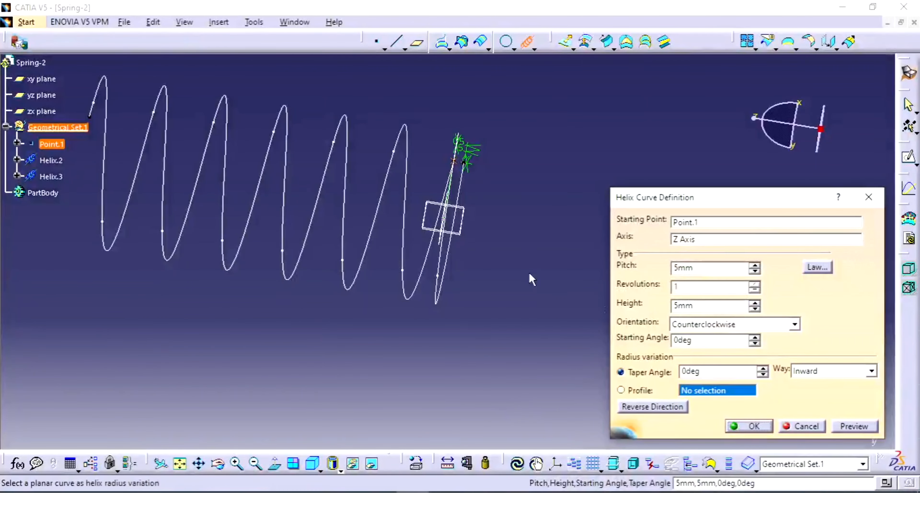
Set both the height and the pitch of the second helix to 7.5 mm and create the lower end coil
mouse_move(508, 276)
middle_mouse_down()
mouse_move(499, 263)
mouse_move(518, 233)
middle_mouse_up()
left_click(710, 307)
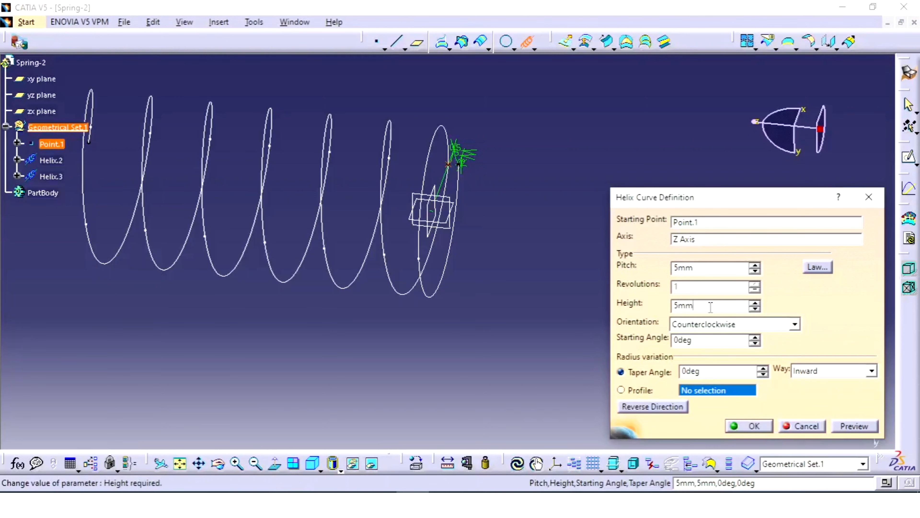
type("7.5")
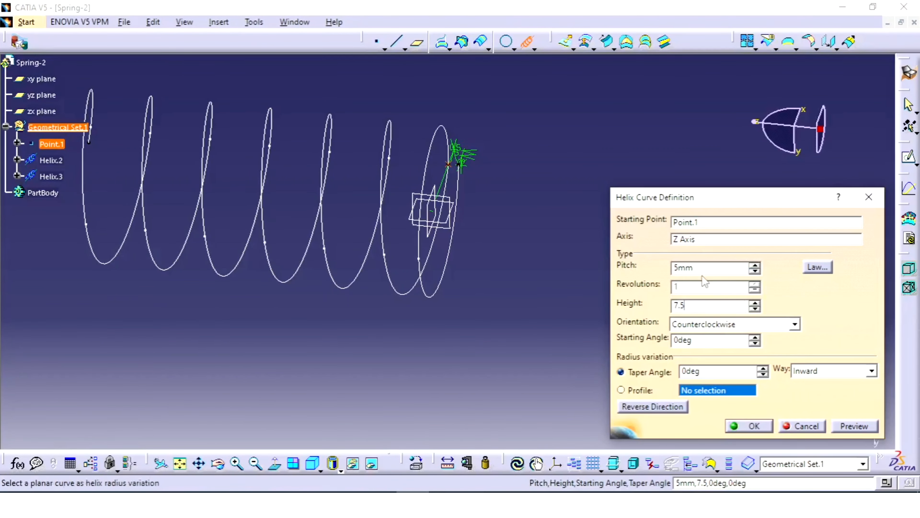
left_click(724, 265)
middle_click_drag(540, 234, 551, 274)
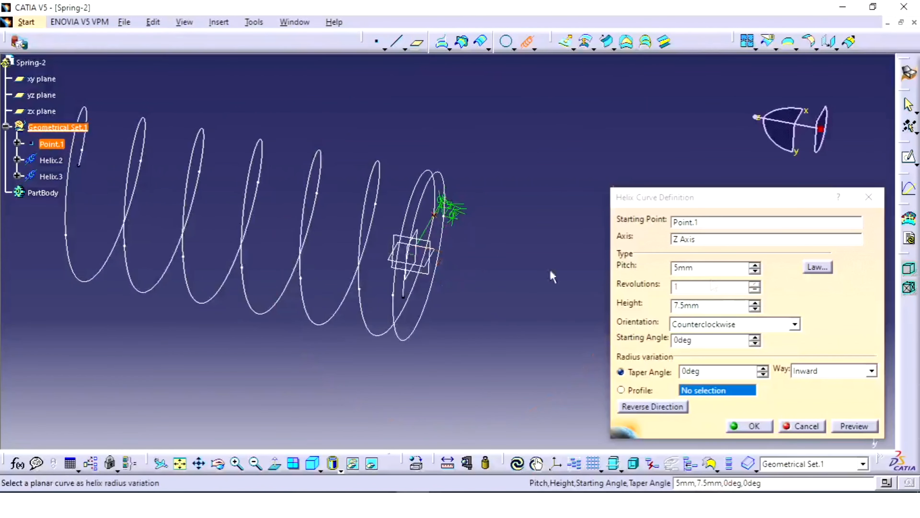
double_click(711, 268)
type("7.5")
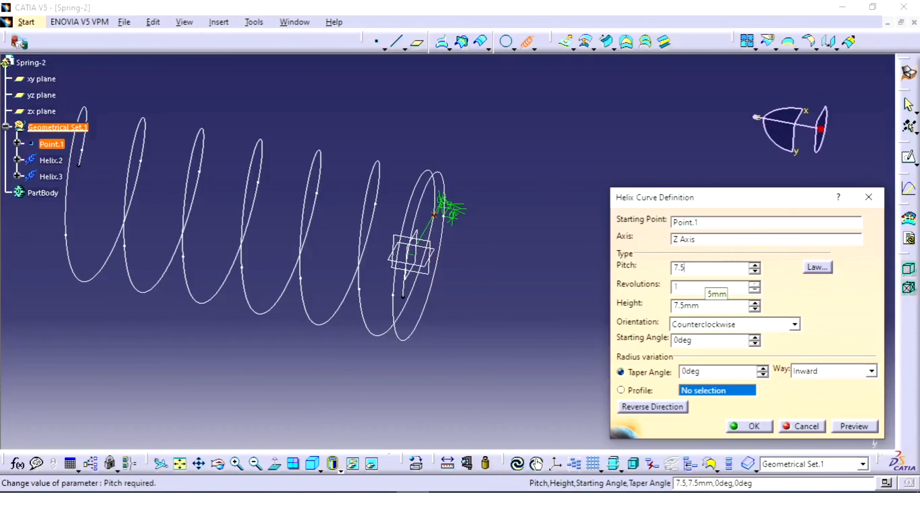
left_click(855, 427)
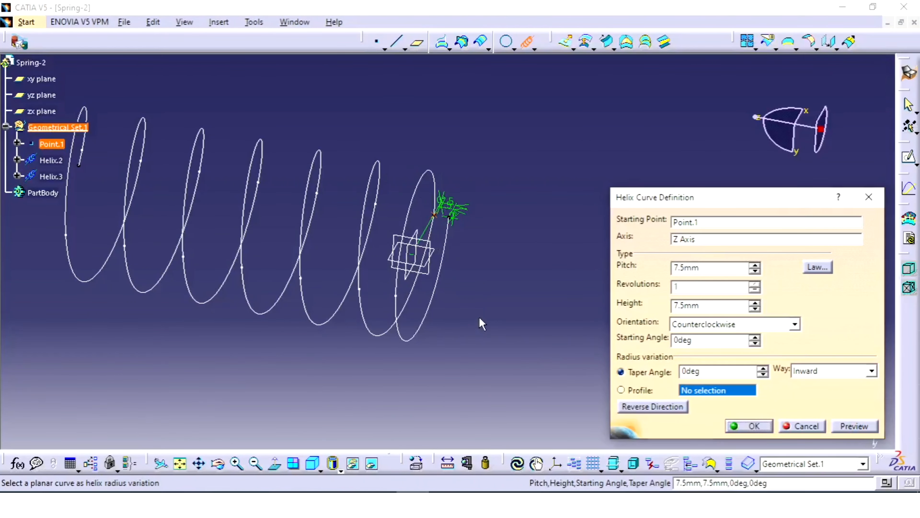
middle_click_drag(481, 322, 522, 342)
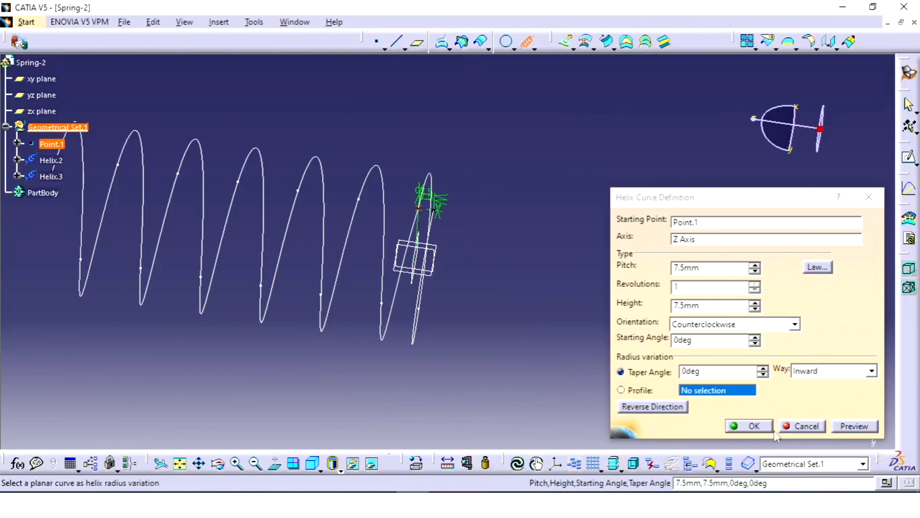
left_click(771, 430)
Start a third helix from the upper end vertex of the main helix, using the Z axis
middle_click_drag(618, 243, 571, 282)
left_click(527, 41)
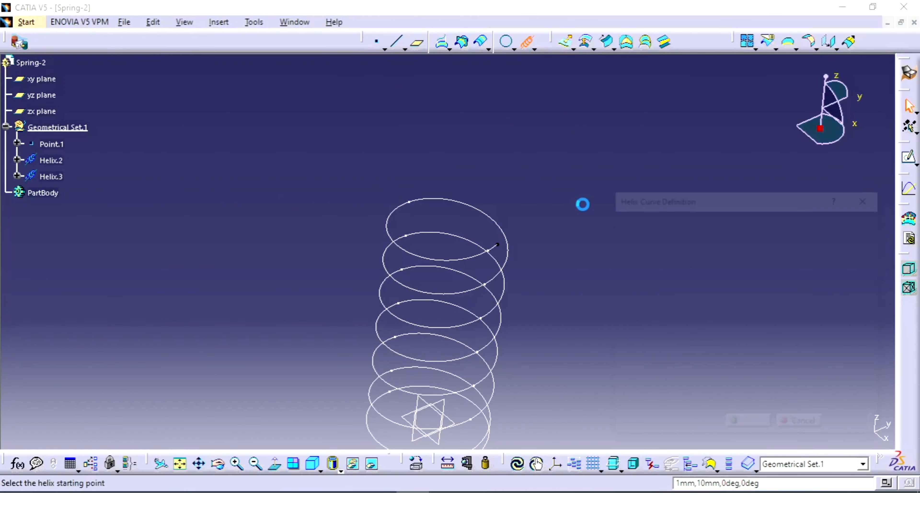
left_click(498, 245)
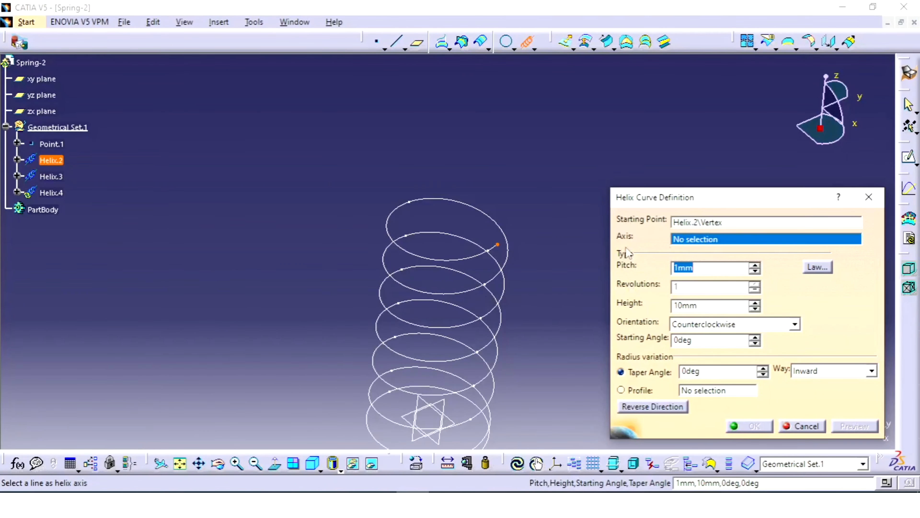
right_click(680, 241)
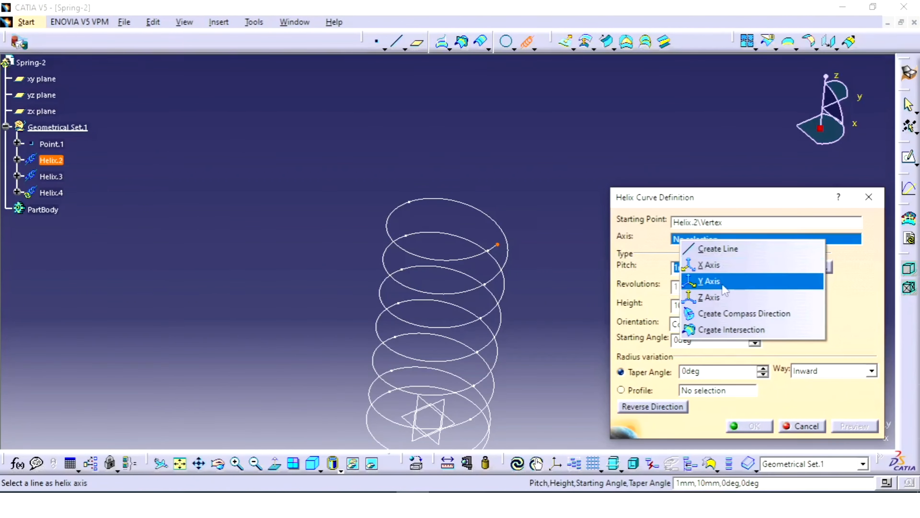
left_click(717, 296)
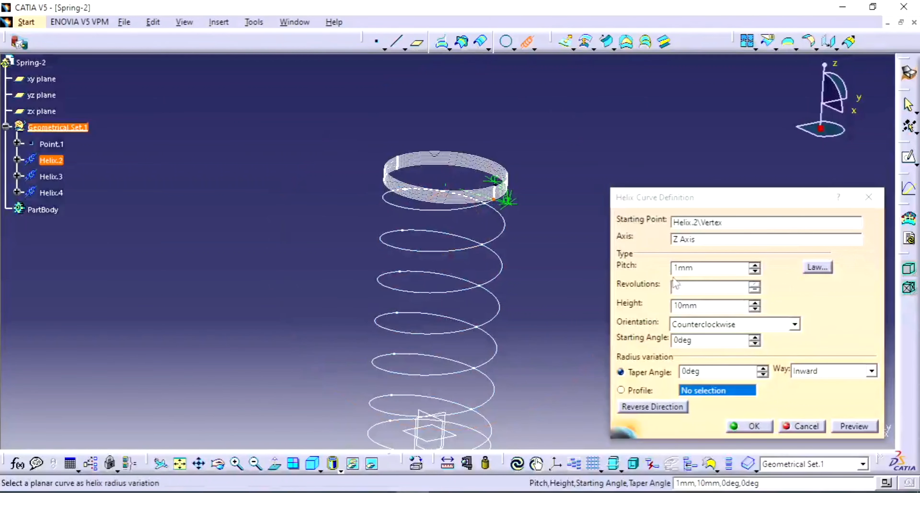
Set the third helix's pitch and height to 7.5 mm each and create the upper end coil
middle_click_drag(472, 263, 564, 222)
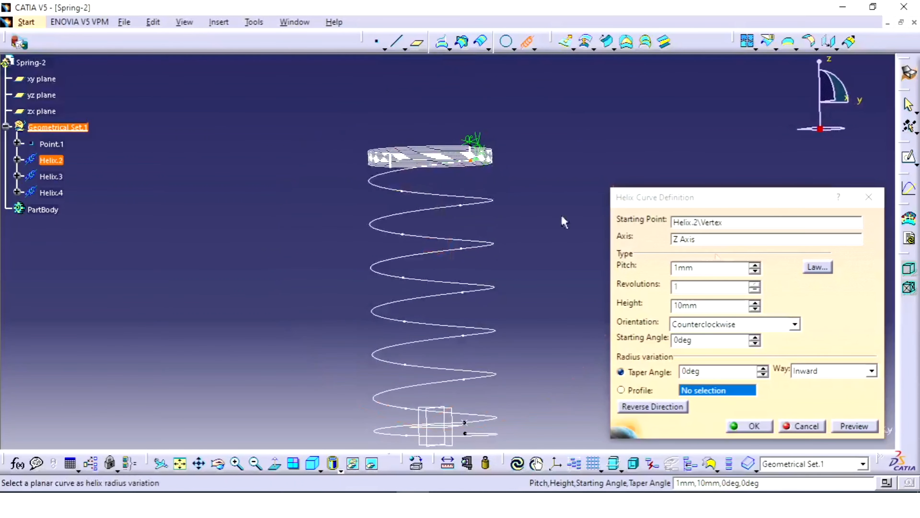
left_click(731, 267)
type("7.5")
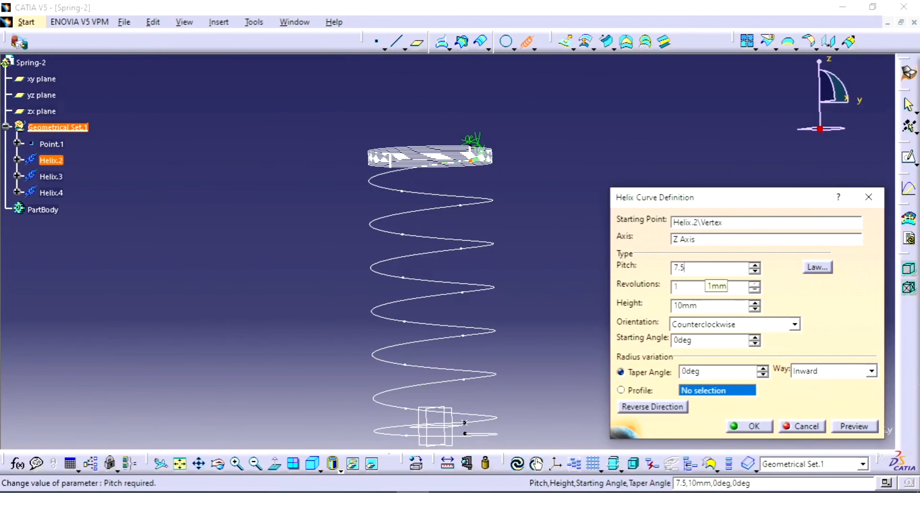
left_click(717, 306)
type("7.5mm")
key("Return")
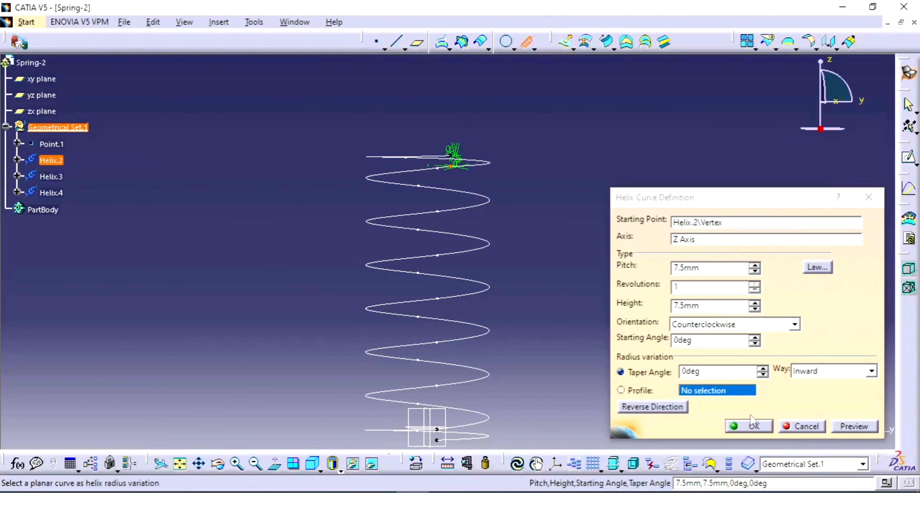
left_click(751, 424)
middle_click_drag(542, 318, 550, 162)
left_click(435, 142)
left_click(478, 165, "ctrl")
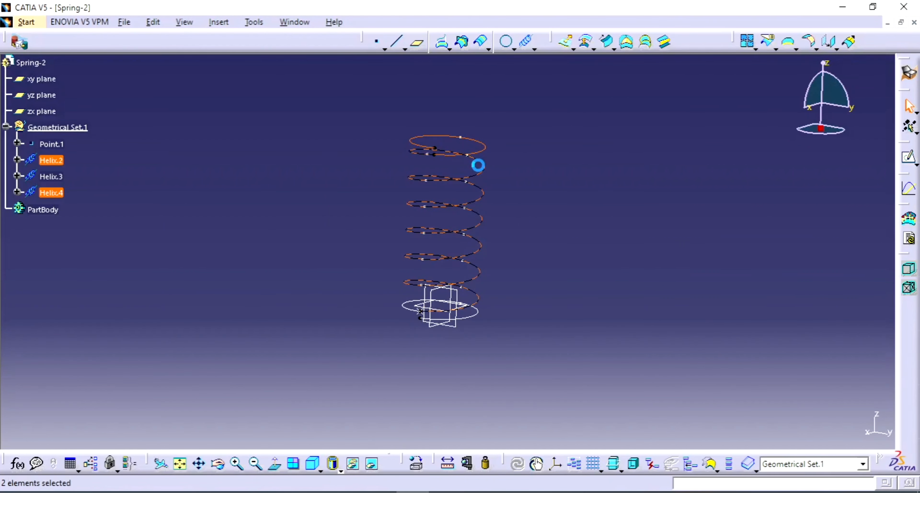
left_click(475, 314, "ctrl")
left_click(612, 324)
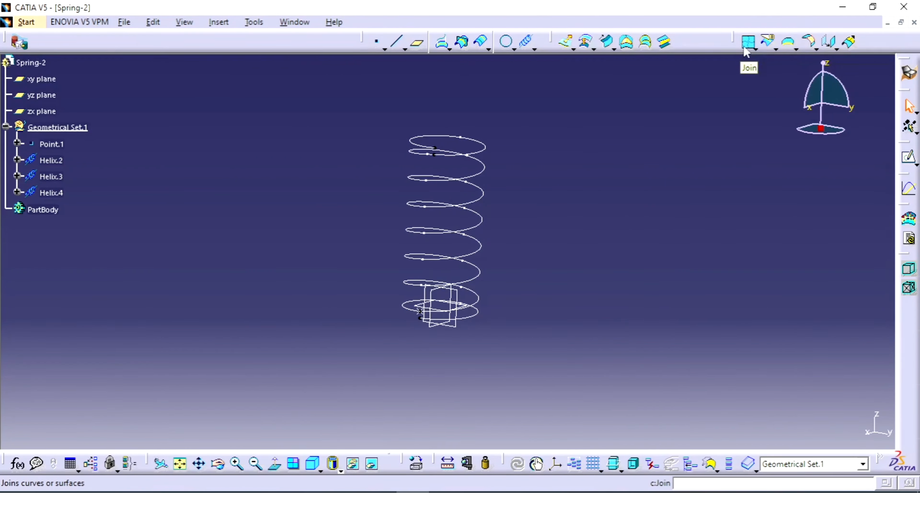
Join the upper end coil, the main helix and the lower end coil into one continuous curve
left_click(745, 49)
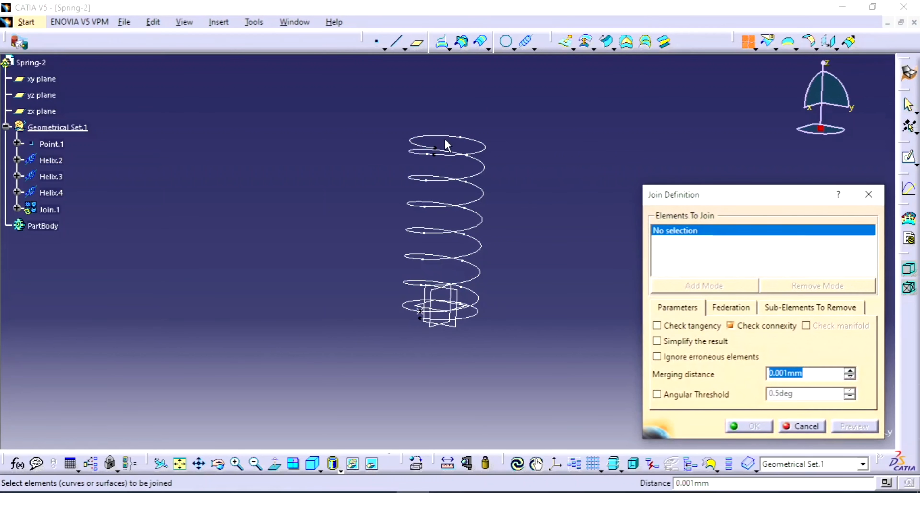
left_click(436, 143)
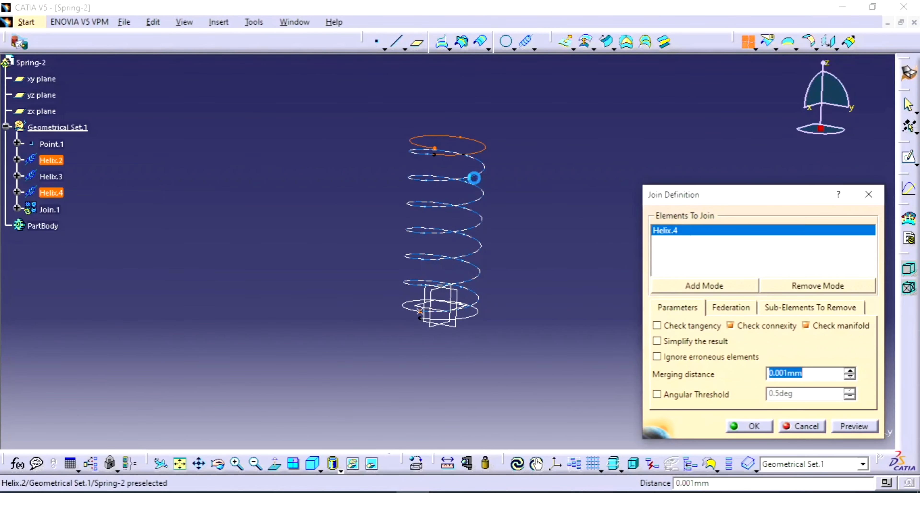
left_click(474, 178)
left_click(471, 316)
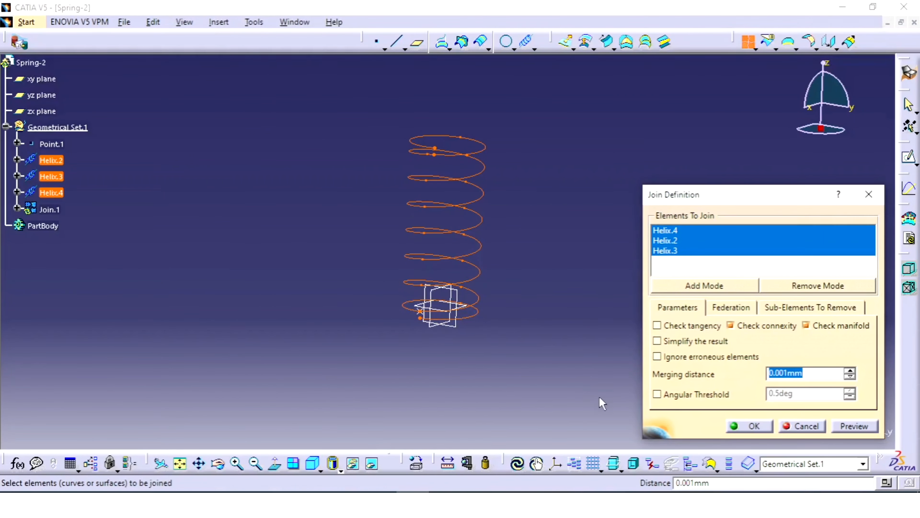
left_click(837, 427)
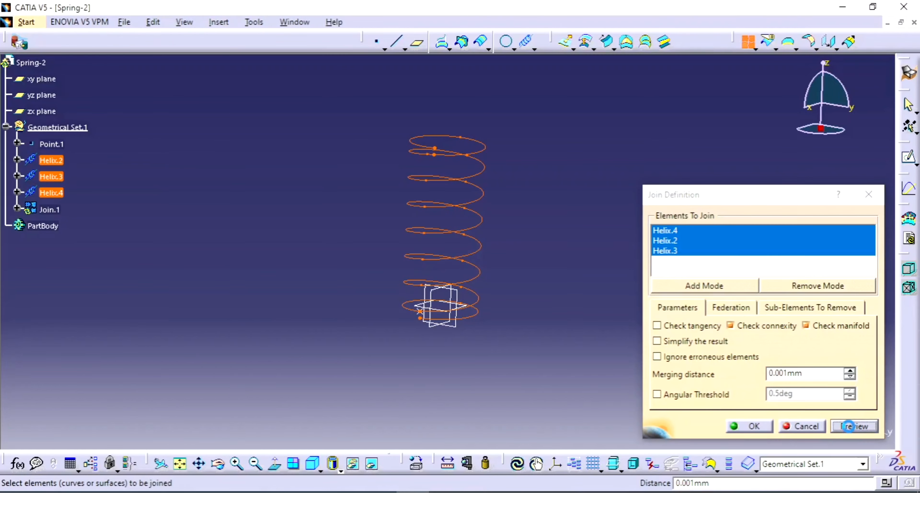
left_click(749, 426)
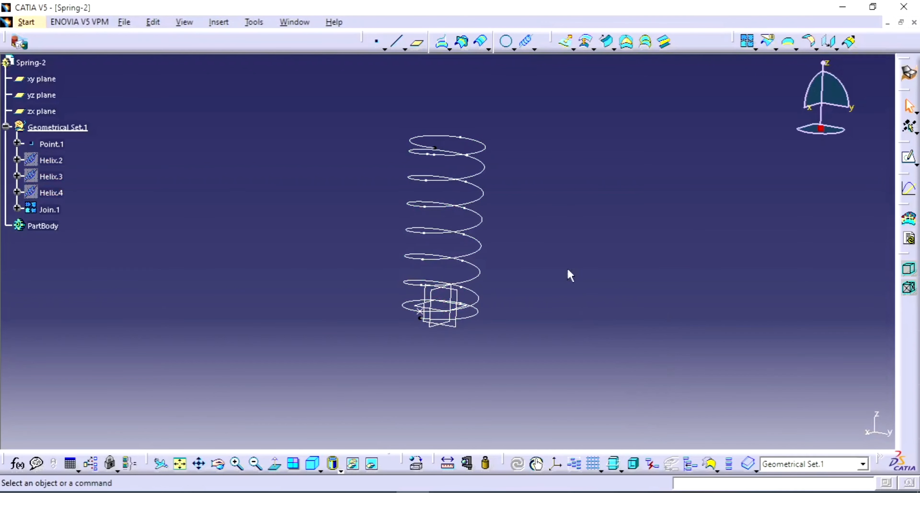
middle_click_drag(567, 269, 549, 246)
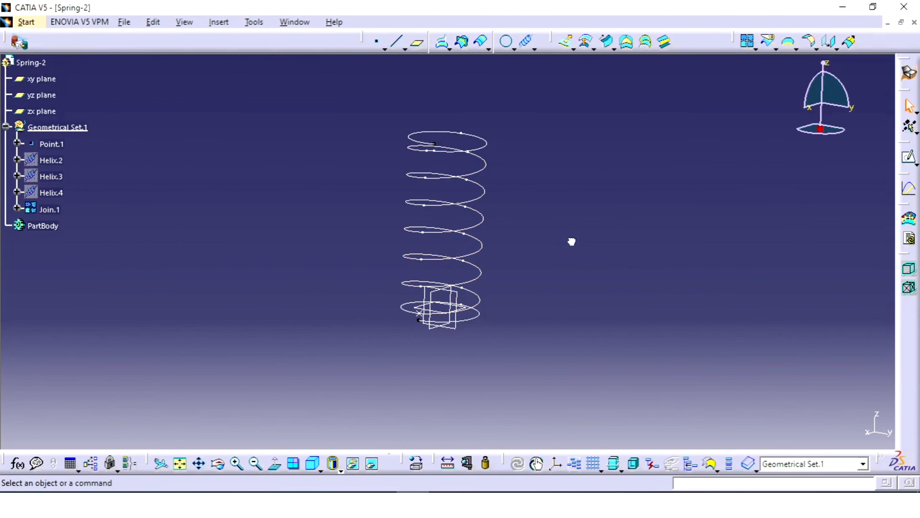
left_click(50, 209)
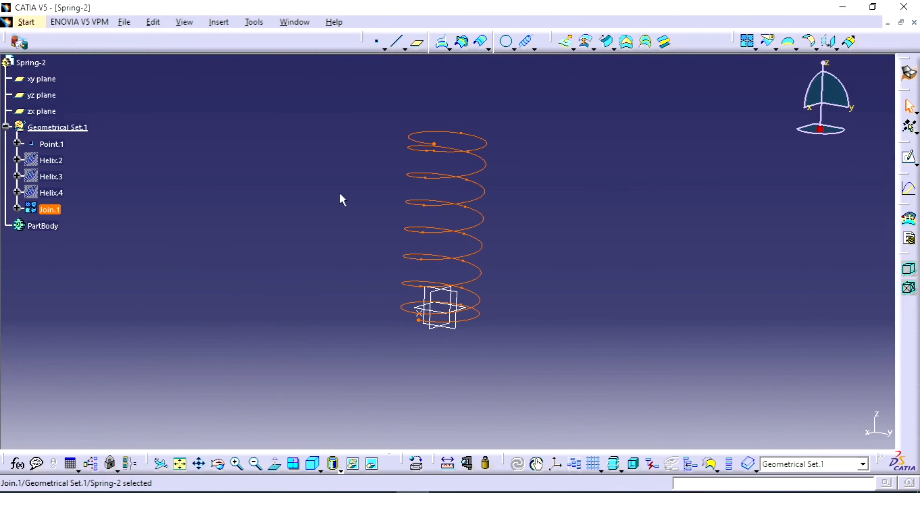
left_click(262, 290)
Define PartBody as the in-work object
left_click(42, 225)
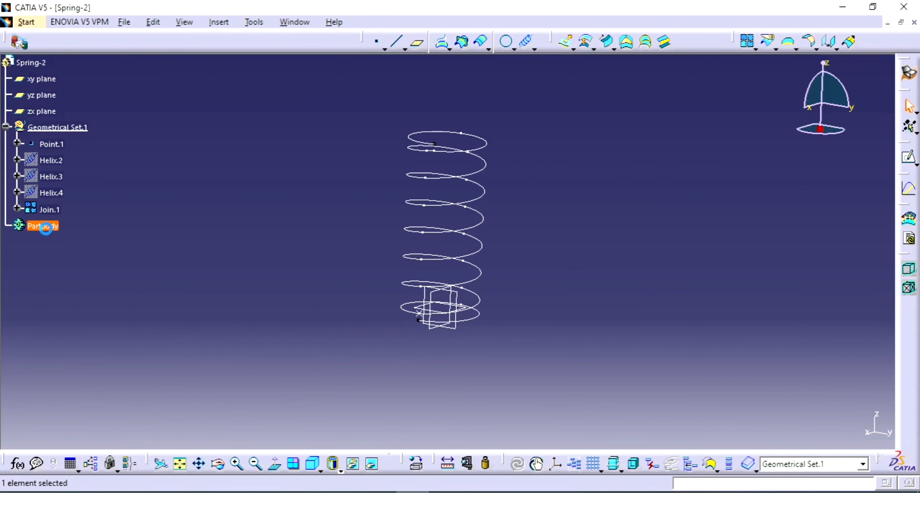
right_click(47, 218)
left_click(107, 312)
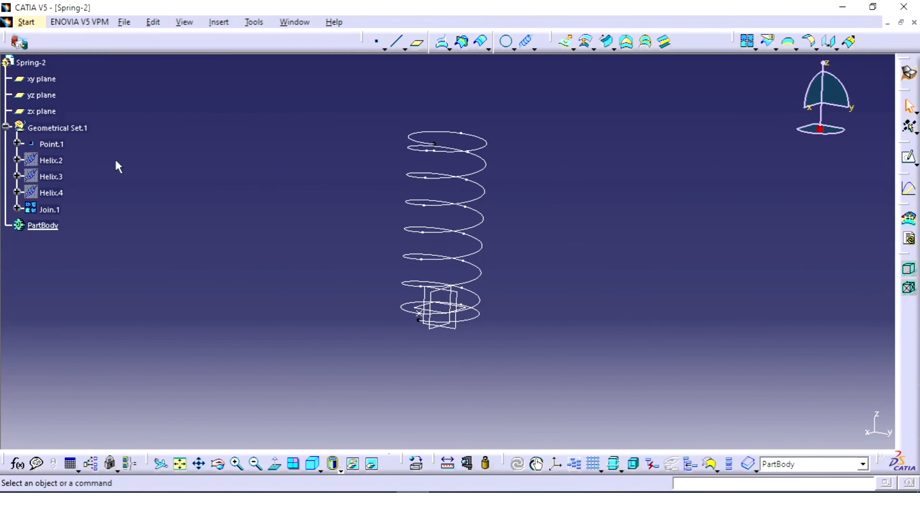
left_click(74, 127)
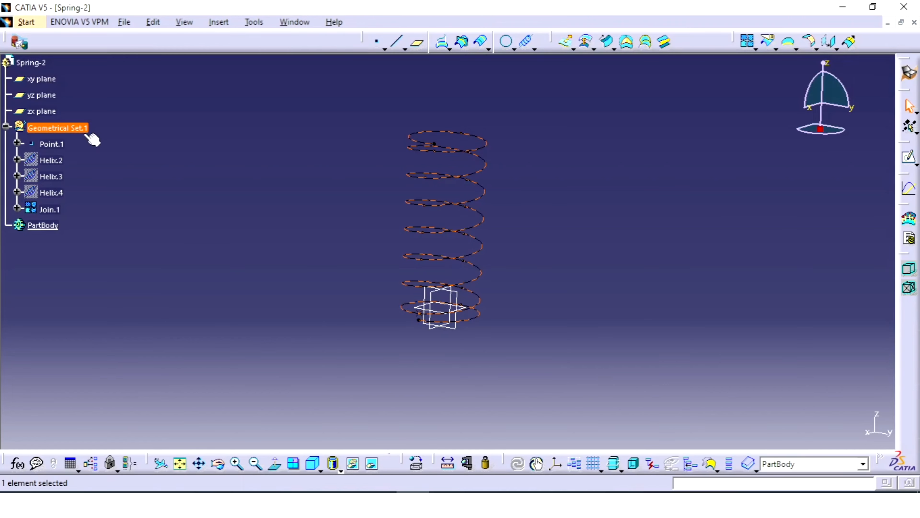
left_click(138, 252)
left_click(43, 225)
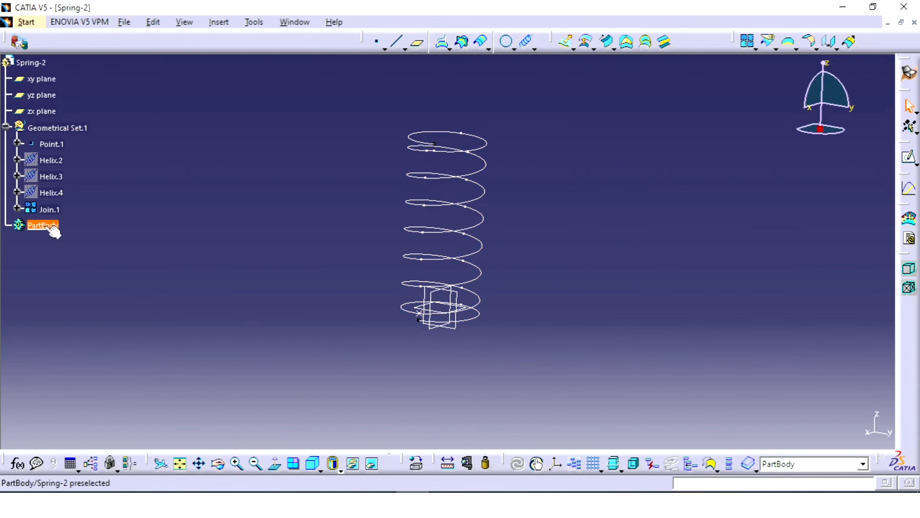
Switch to the Part Design workbench
left_click(27, 22)
mouse_move(90, 54)
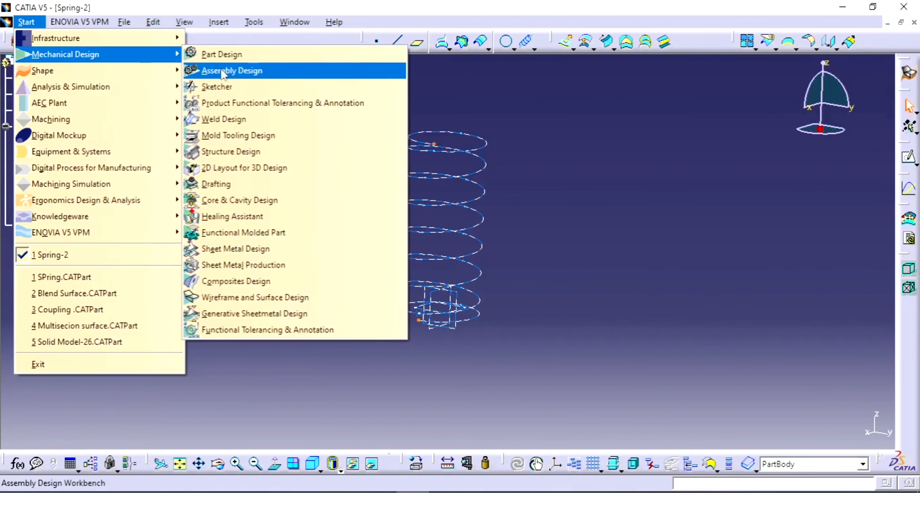
left_click(232, 54)
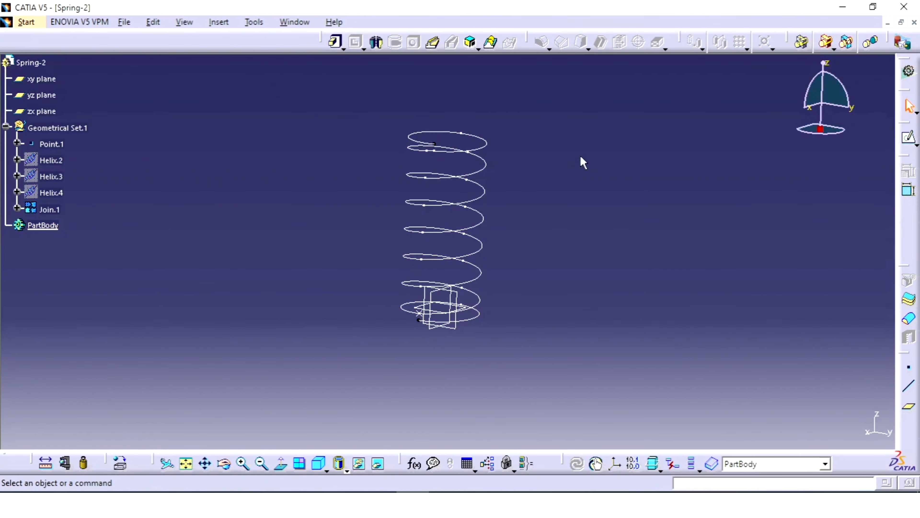
Create a reference plane normal to the joined spring curve at the end vertex of its lower end coil
middle_click_drag(509, 290, 512, 181)
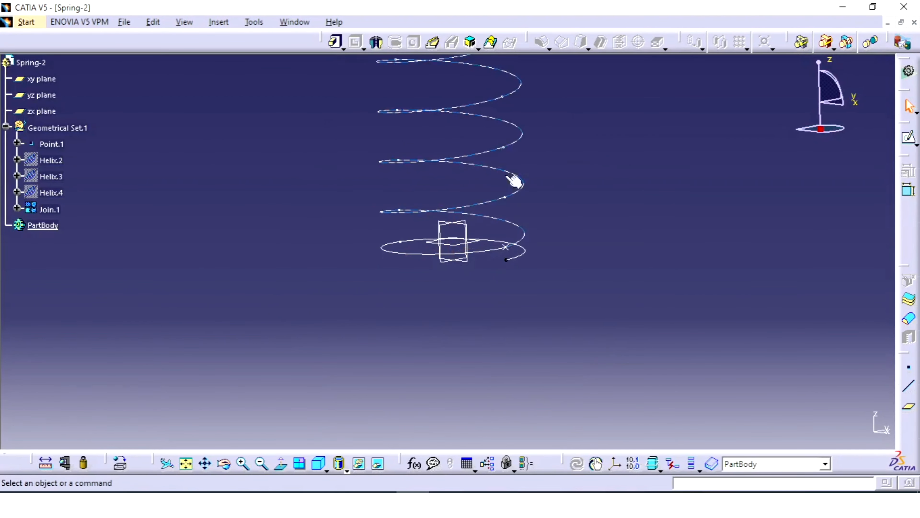
left_click(506, 259)
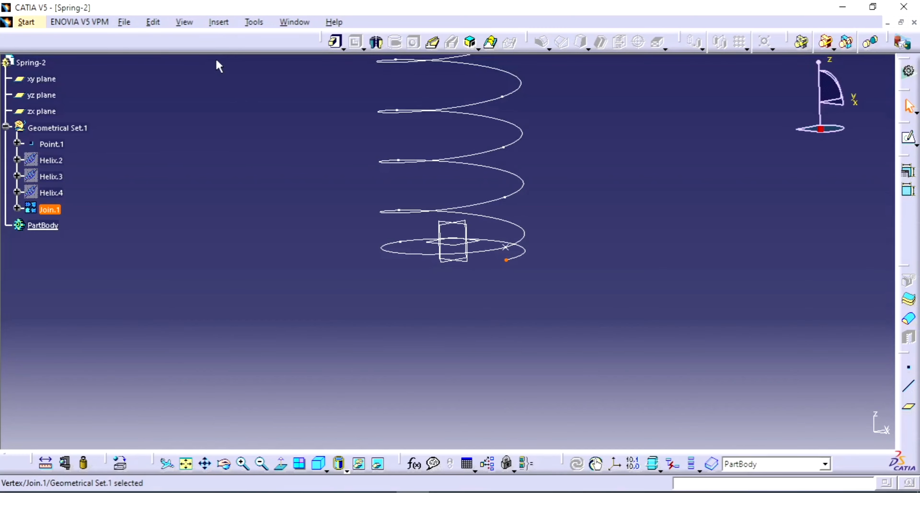
left_click(769, 335)
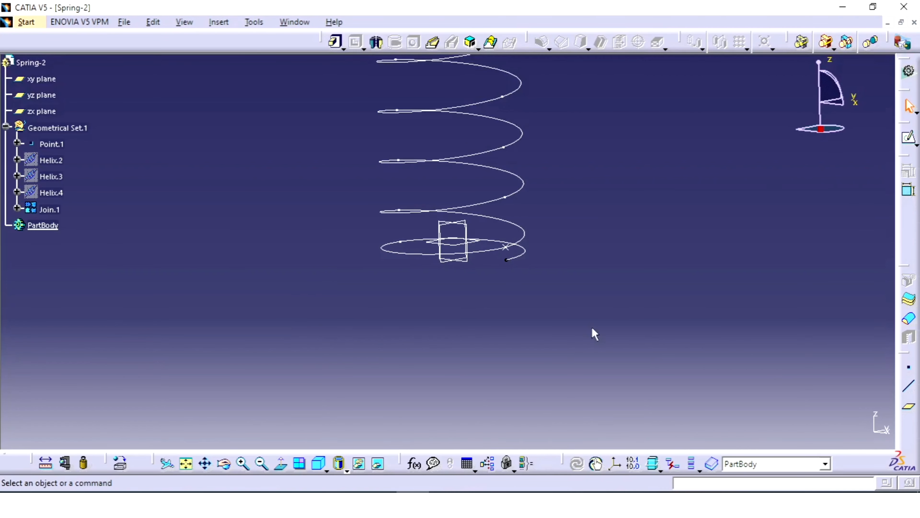
left_click(909, 409)
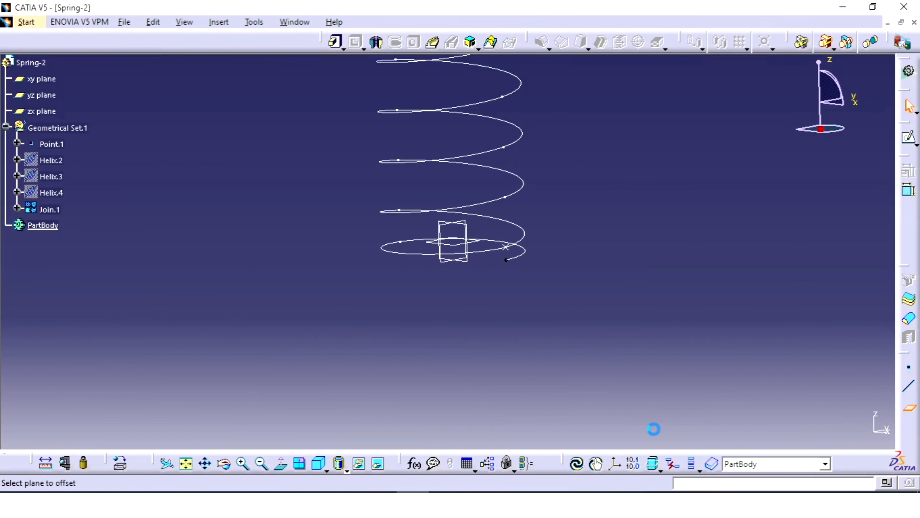
left_click(513, 260)
left_click(865, 241)
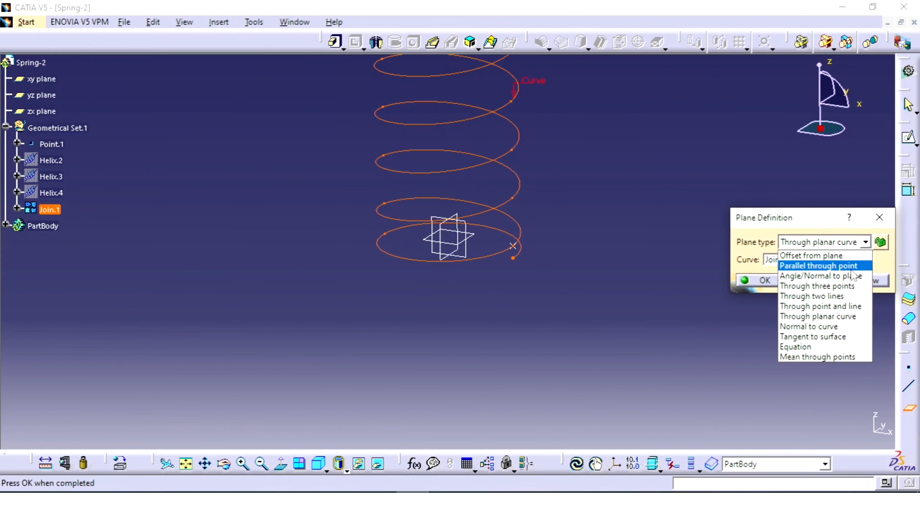
left_click(845, 266)
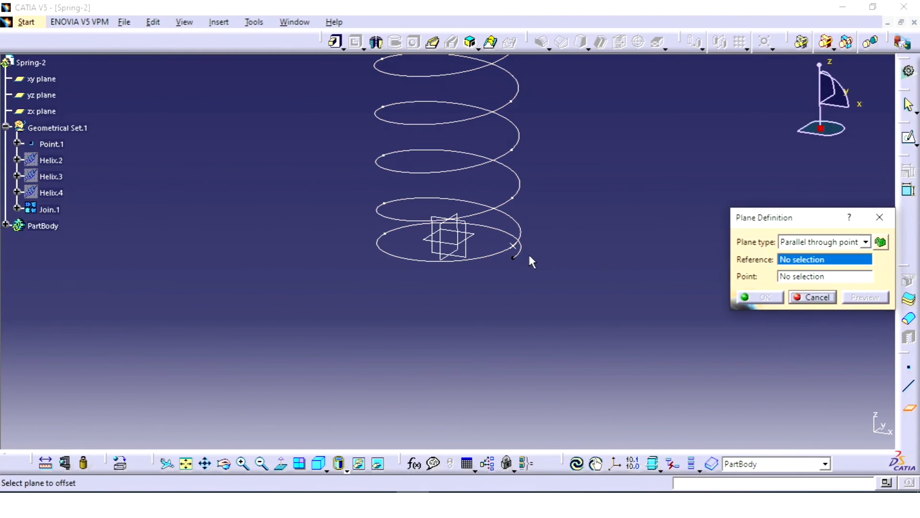
left_click(525, 259)
middle_click_drag(593, 238, 433, 241)
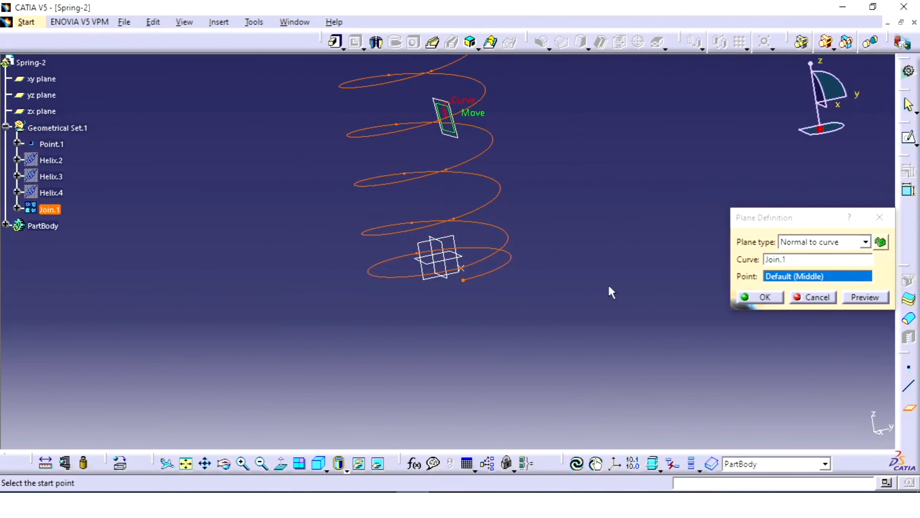
left_click(468, 285)
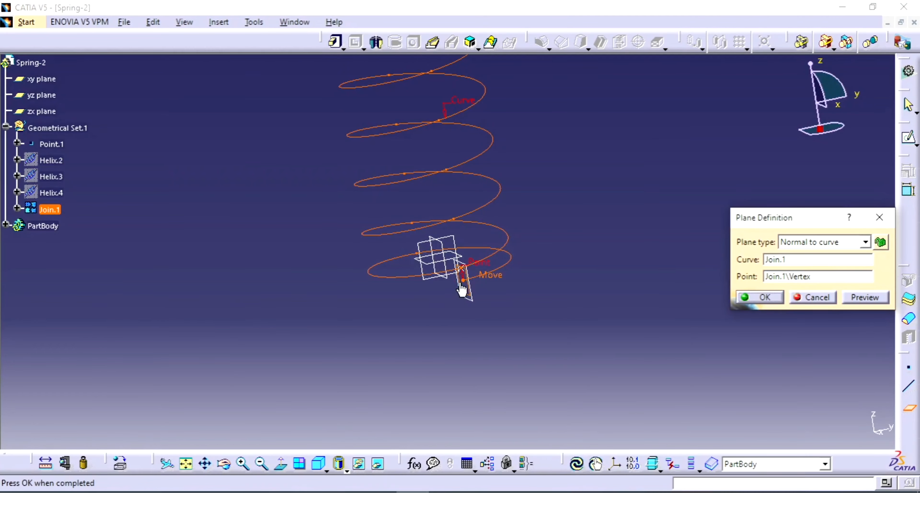
middle_click_drag(365, 294, 450, 308)
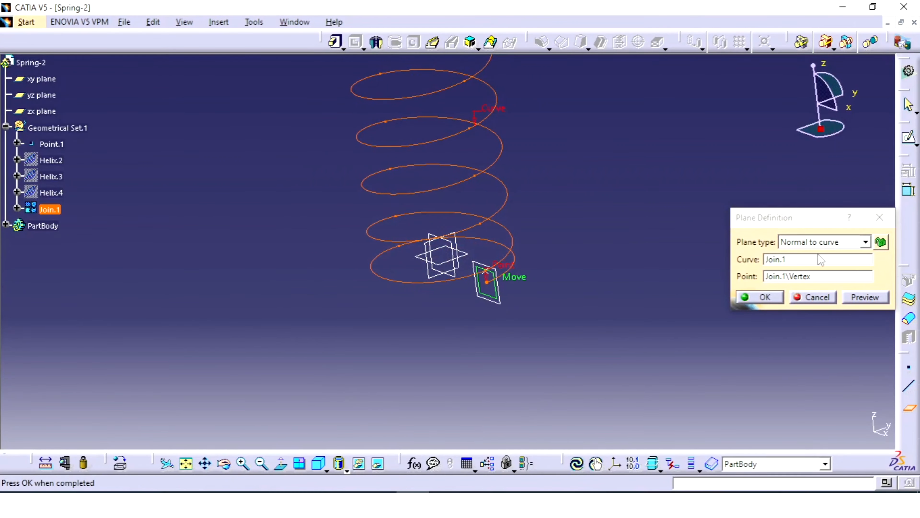
left_click(750, 296)
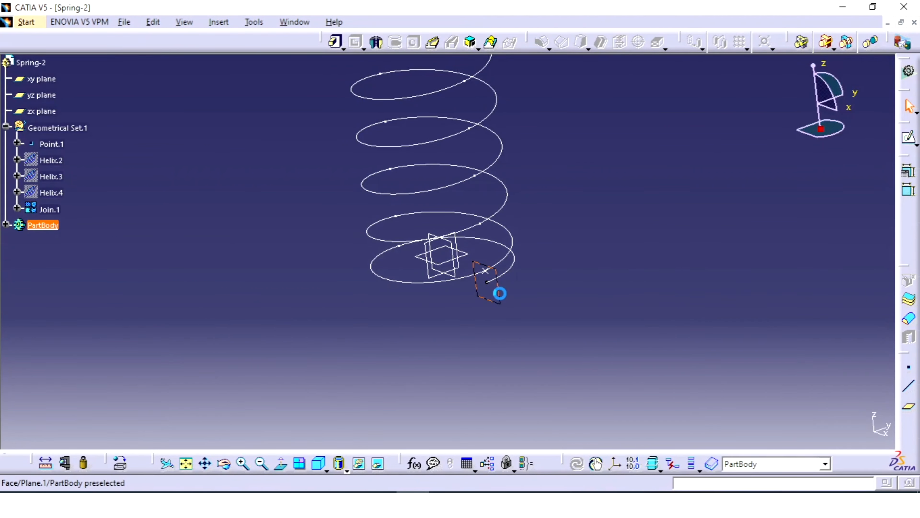
Sketch a circle about 9.6 mm in diameter on the new normal plane, centred at the lower end of the curve
middle_click_drag(497, 294, 473, 328)
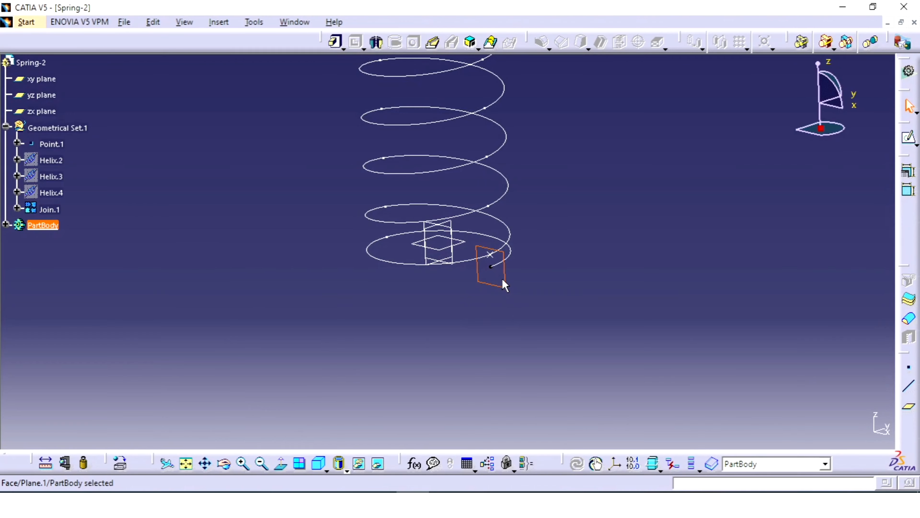
left_click(909, 137)
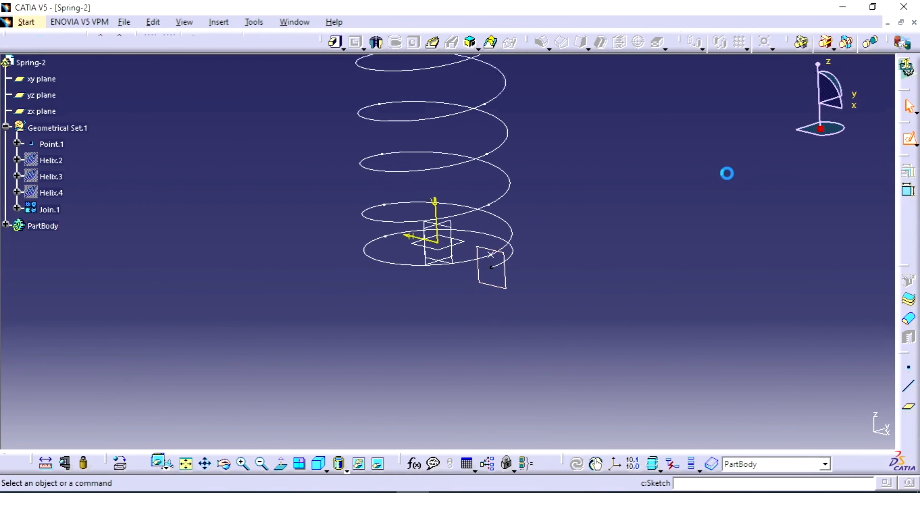
left_click(690, 42)
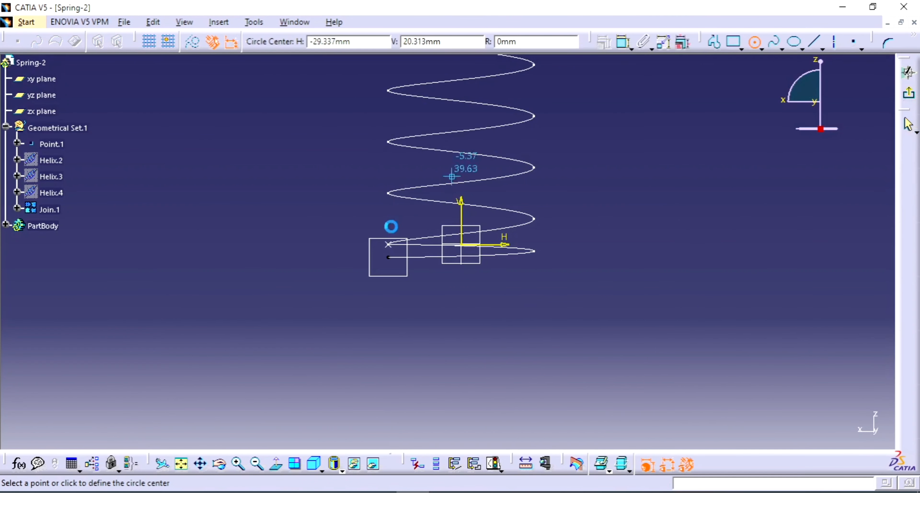
left_click(397, 258)
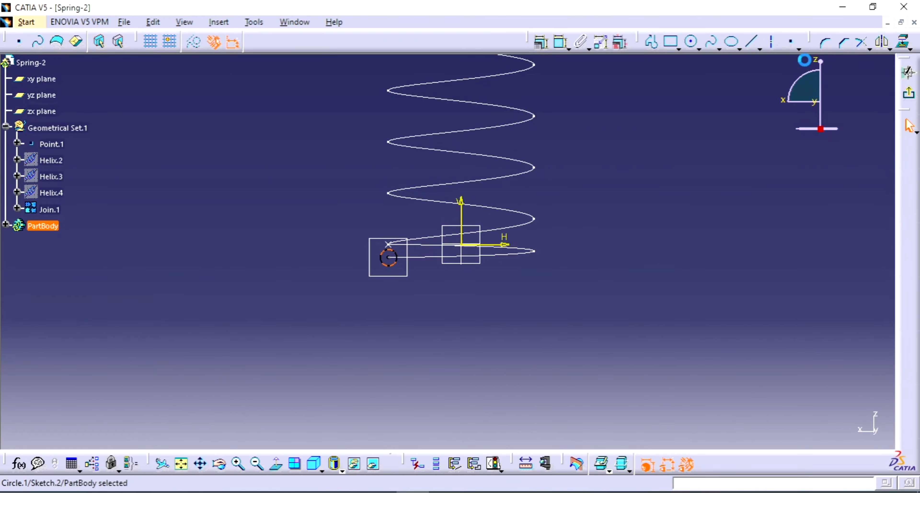
Dimension the circle and set its diameter to 15 mm
left_click(560, 42)
left_click(487, 285)
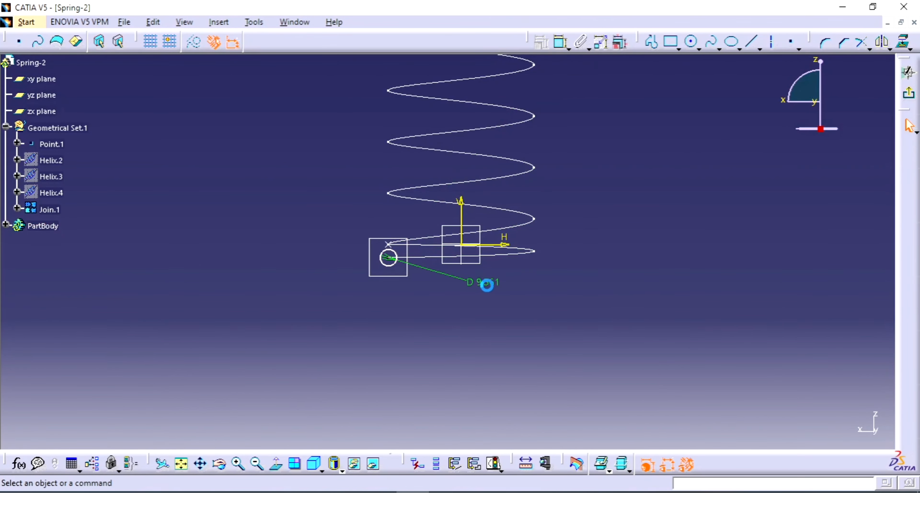
double_click(484, 282)
type("15")
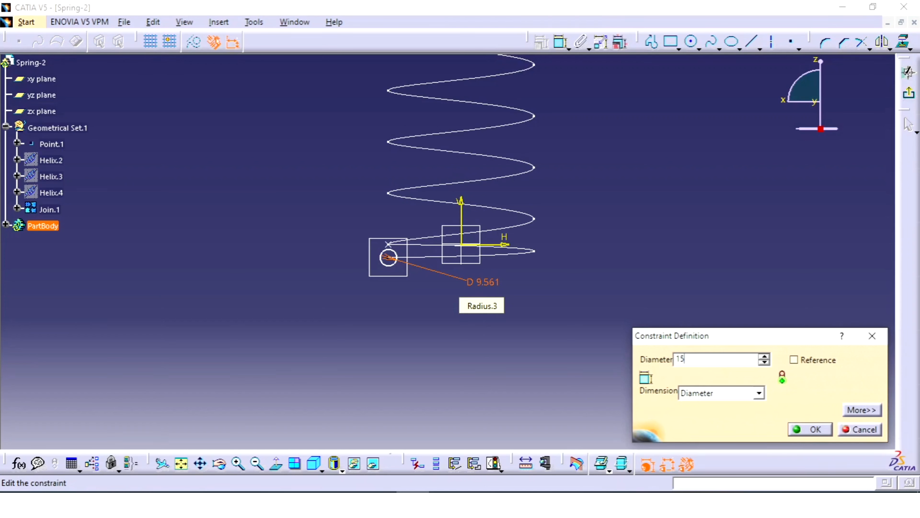
left_click(814, 432)
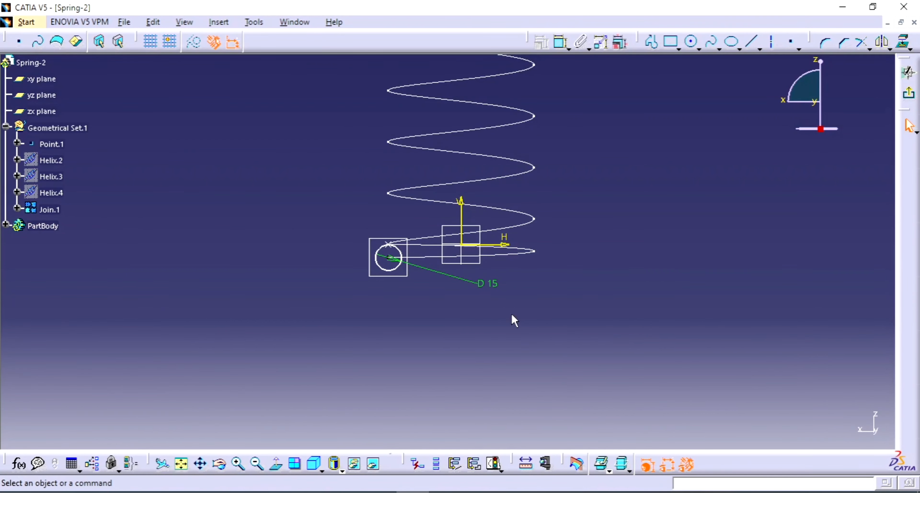
Constrain the circle's centre to coincide with the lower end point of the joined curve and exit the sketch
middle_click_drag(512, 315, 536, 203)
left_click_drag(288, 266, 308, 323)
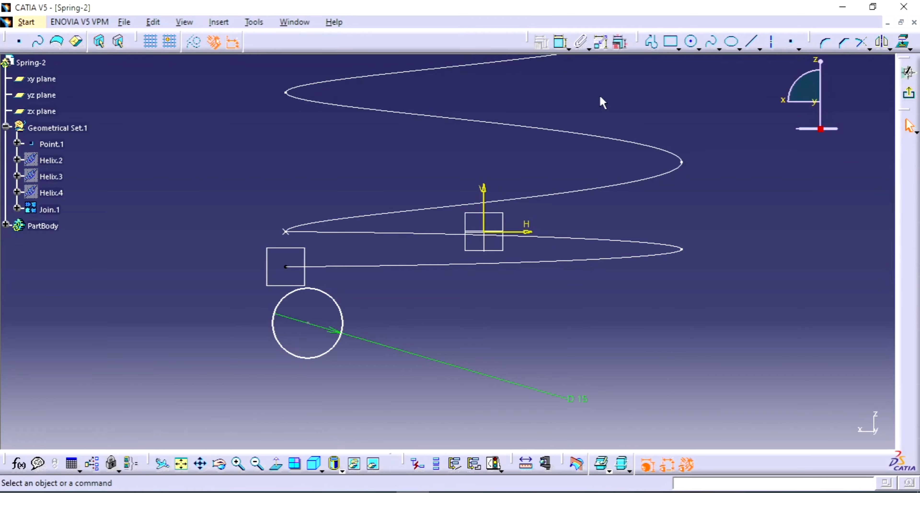
left_click(560, 42)
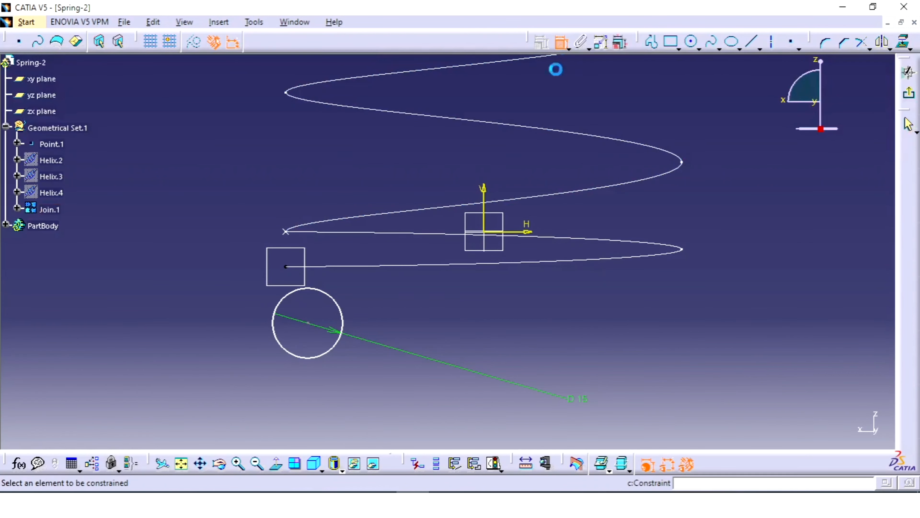
left_click(307, 323)
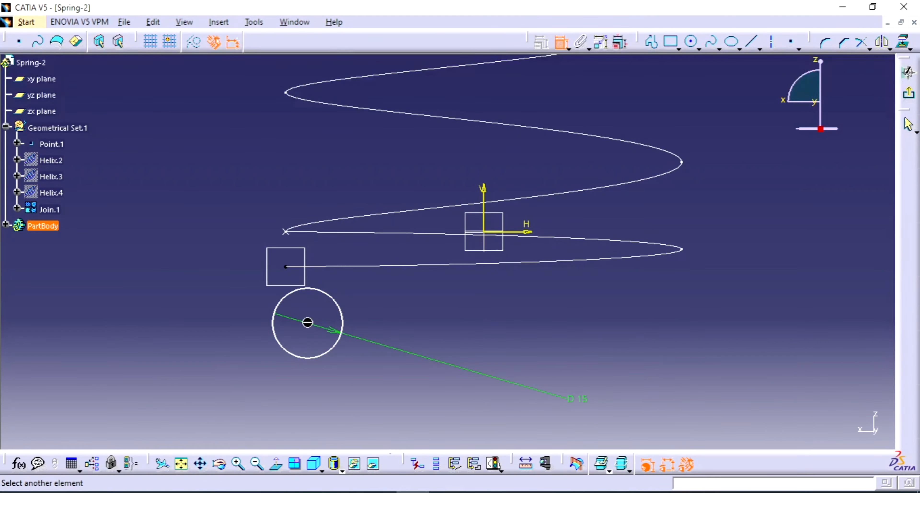
left_click(291, 269)
right_click(373, 286)
left_click(409, 382)
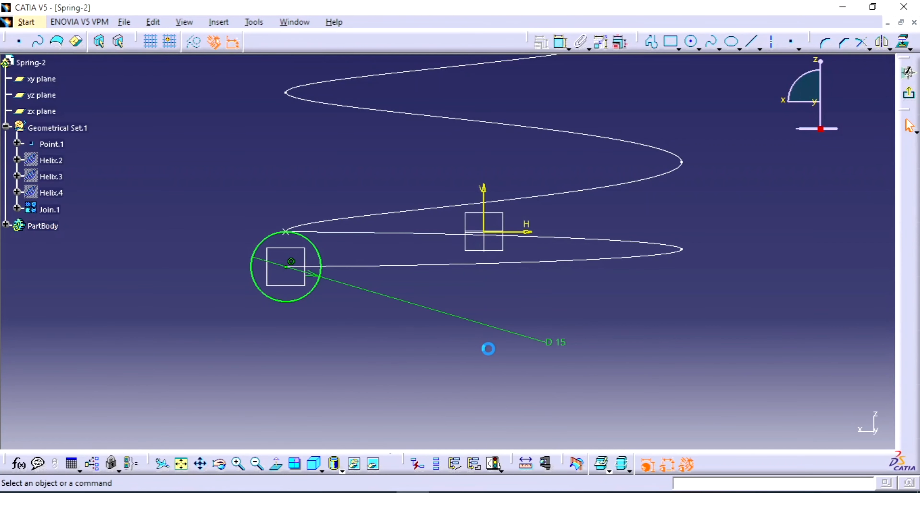
middle_click_drag(353, 337, 362, 375)
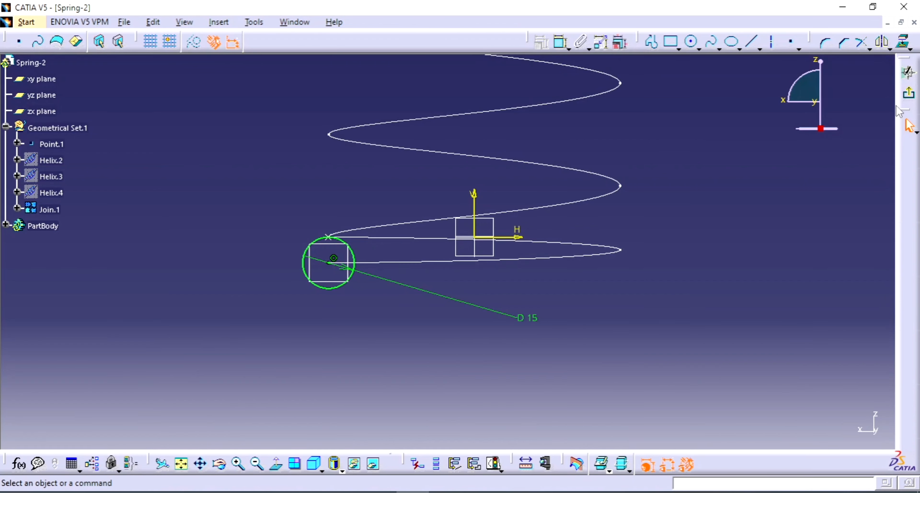
left_click(909, 72)
Start a Rib with the 15 mm circle sketch as profile and the joined helix as center curve
mouse_move(709, 203)
middle_mouse_down()
mouse_move(421, 322)
mouse_move(408, 311)
mouse_move(606, 311)
mouse_move(574, 304)
mouse_move(585, 321)
middle_mouse_up()
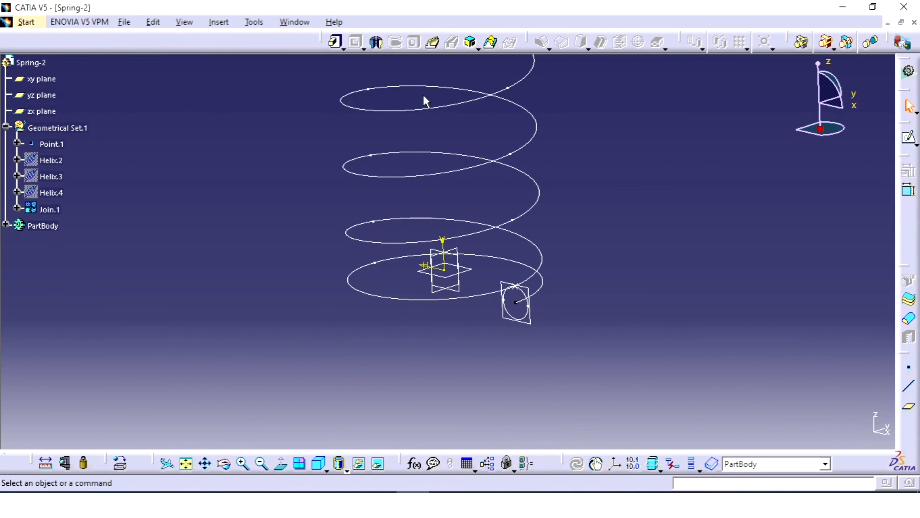
middle_click_drag(481, 274, 487, 351)
middle_click_drag(520, 254, 535, 306)
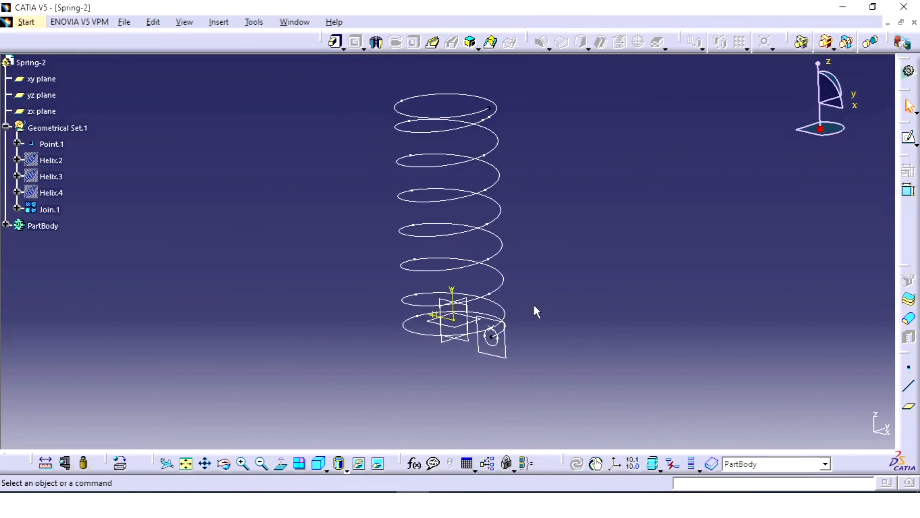
left_click(497, 345)
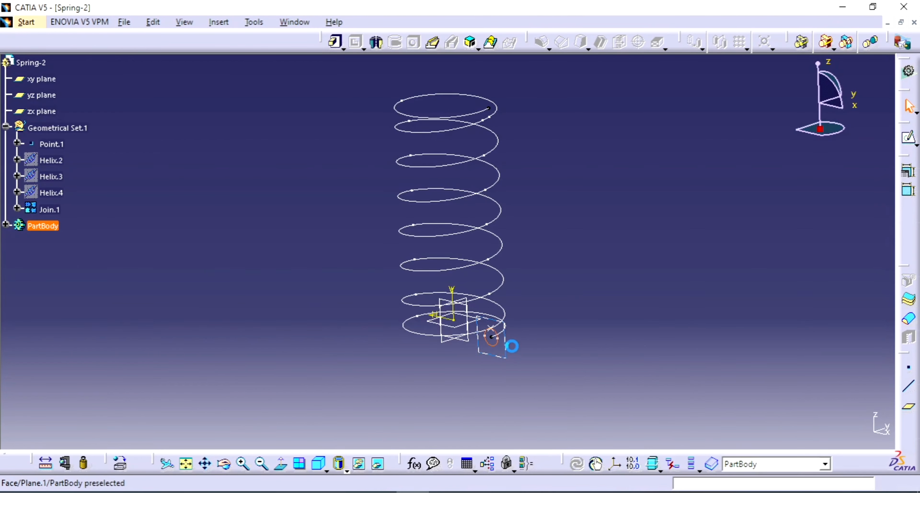
left_click(558, 296)
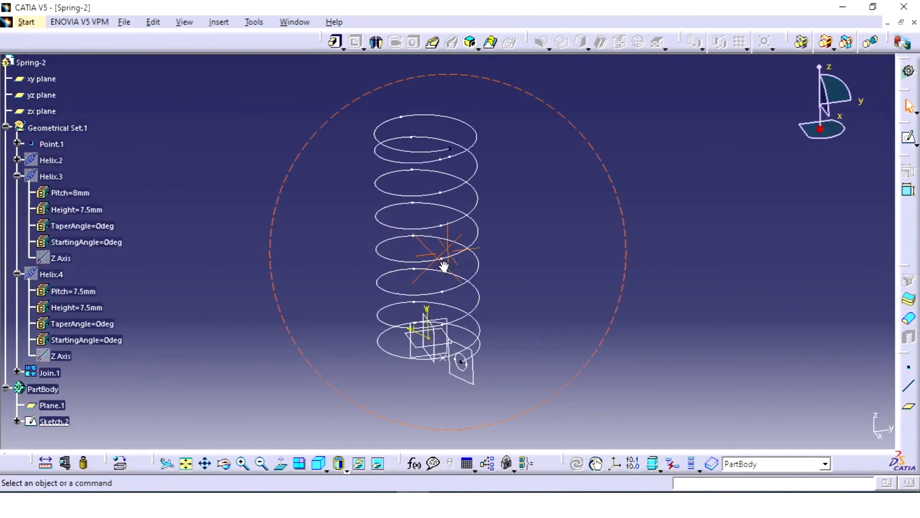
middle_click_drag(444, 265, 540, 253)
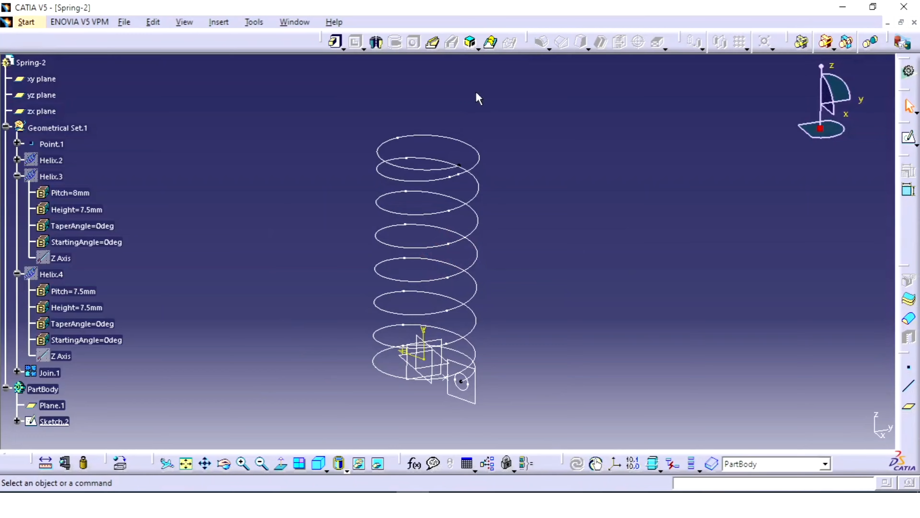
left_click(433, 43)
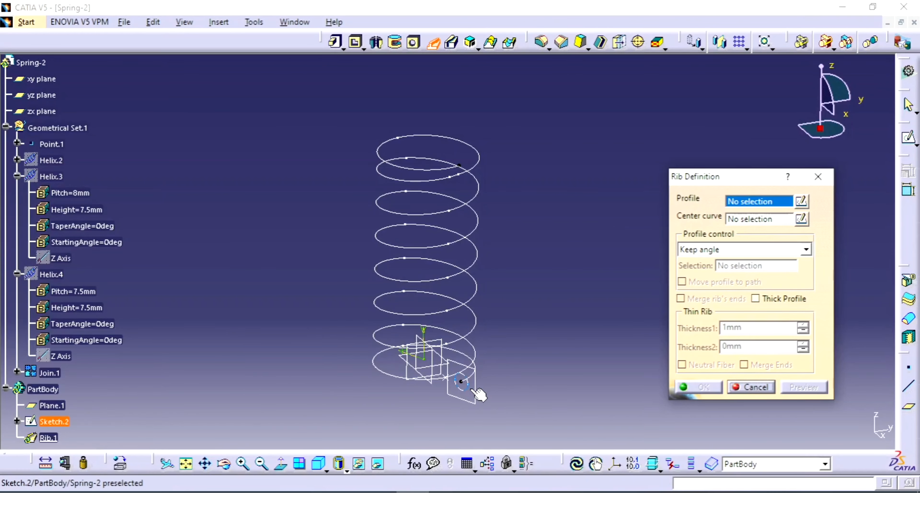
left_click(463, 386)
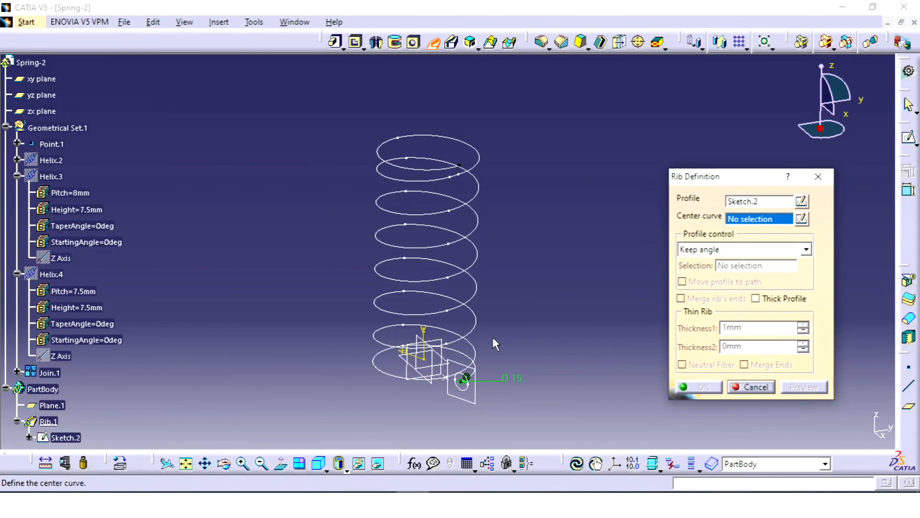
left_click(477, 331)
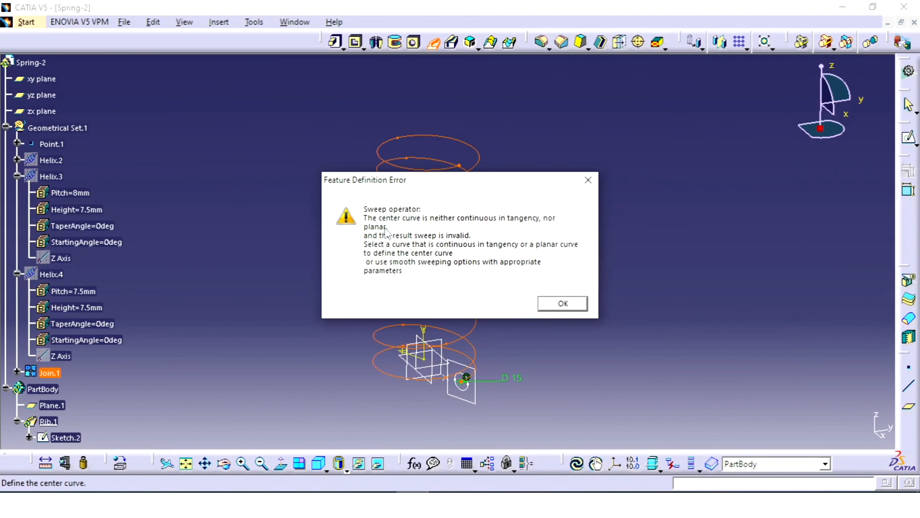
left_click(562, 304)
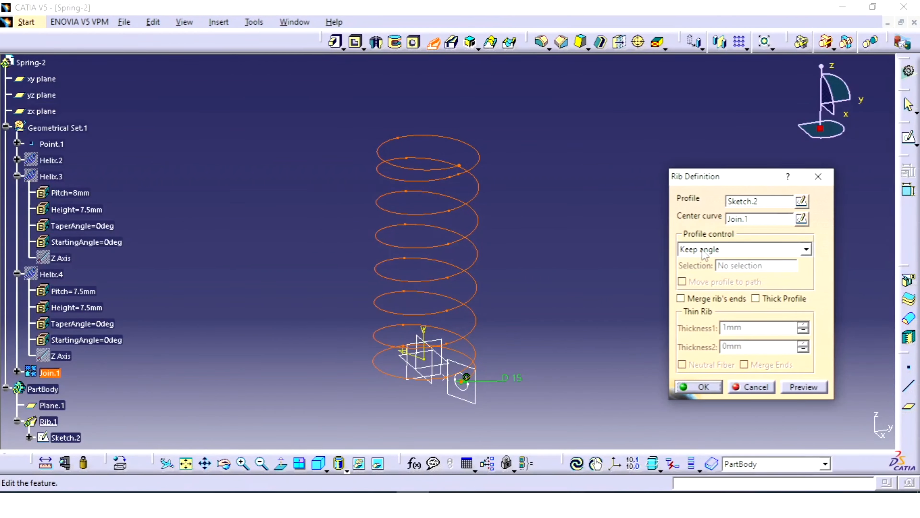
Set the rib's profile control to Pulling direction along the Z Axis
left_click(716, 250)
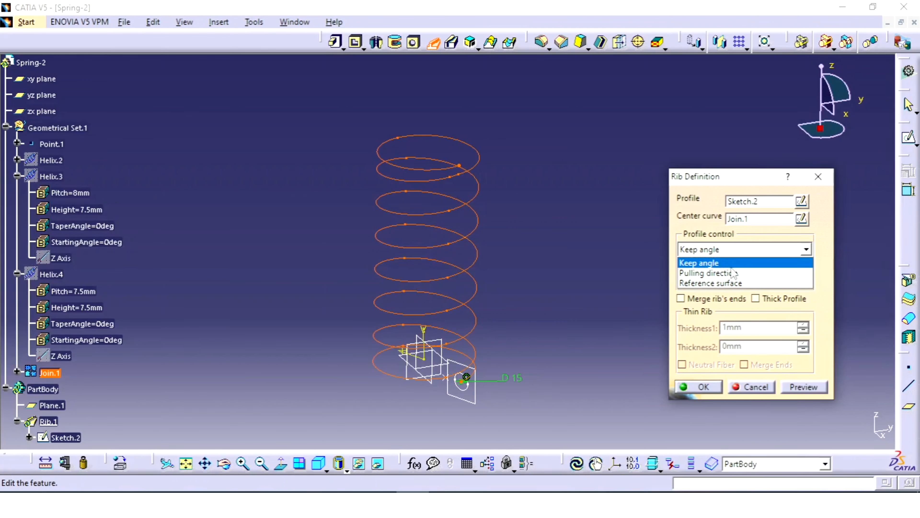
left_click(744, 273)
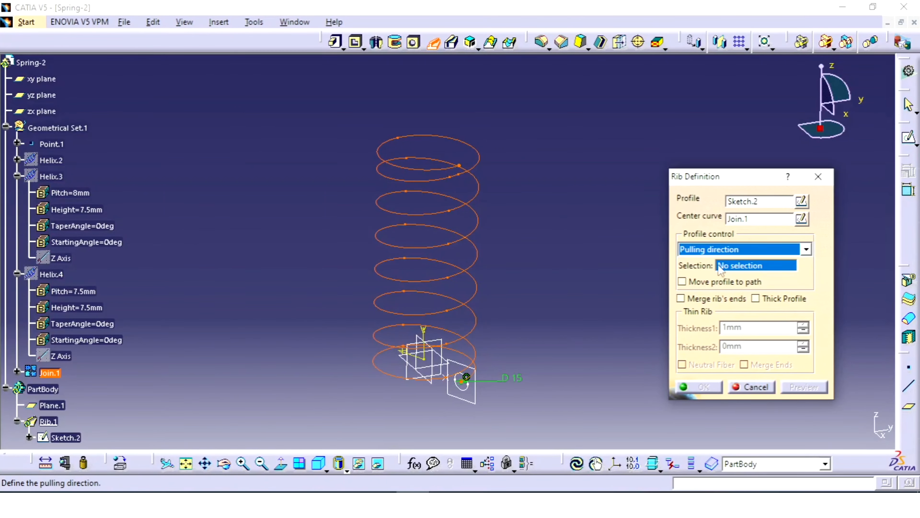
right_click(750, 270)
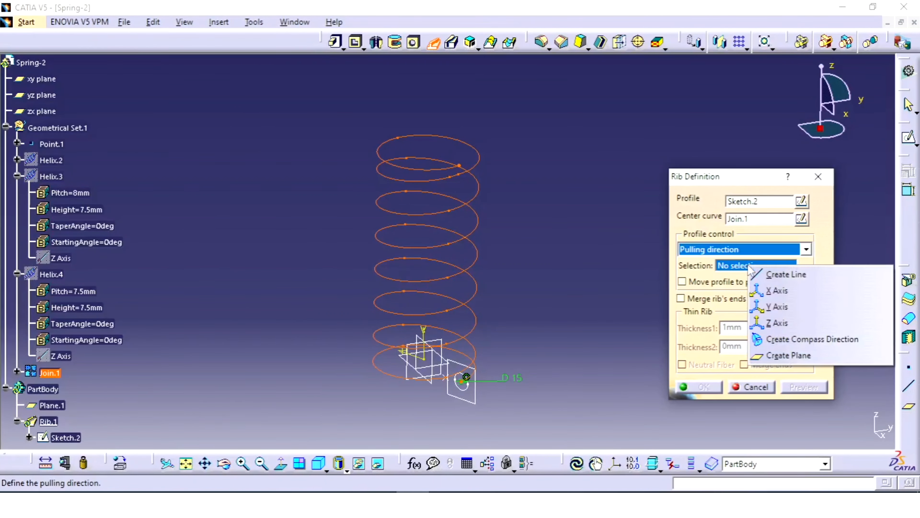
left_click(783, 322)
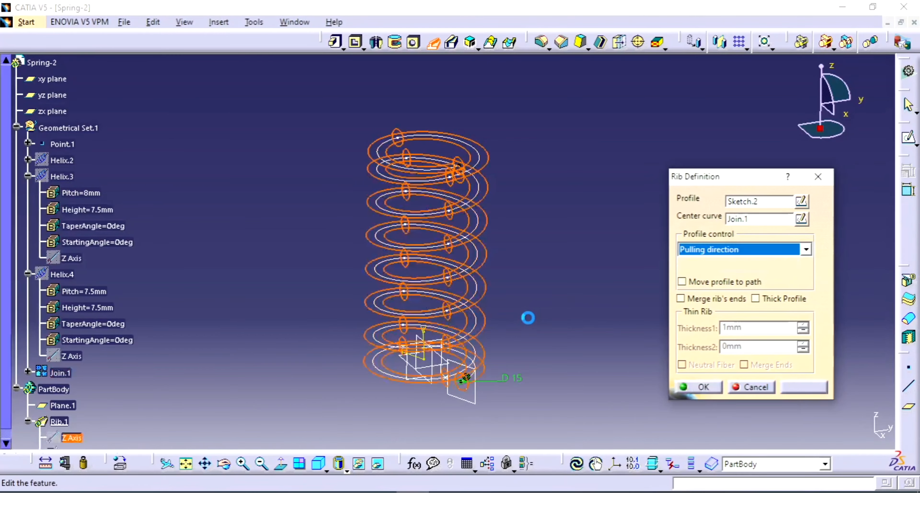
Preview and complete the rib that sweeps the circular profile along the joined helix
middle_click_drag(528, 316, 526, 289)
left_click(804, 387)
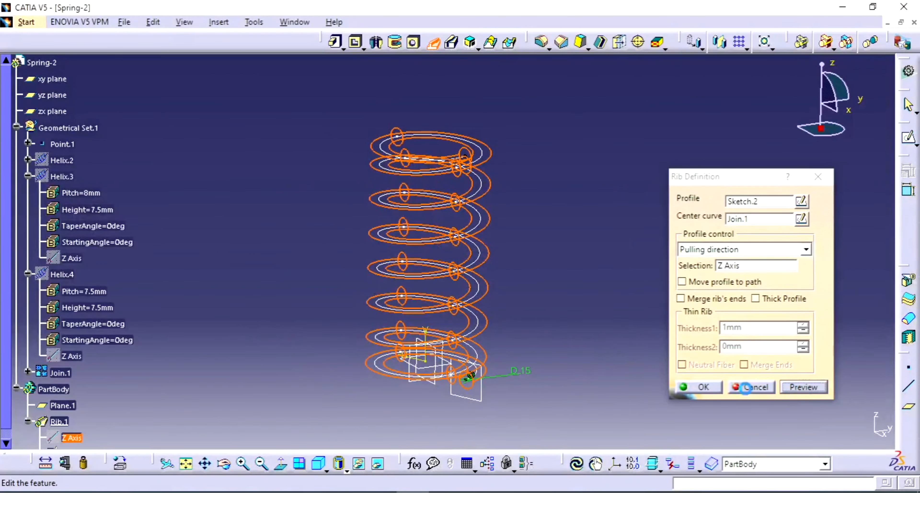
left_click(702, 387)
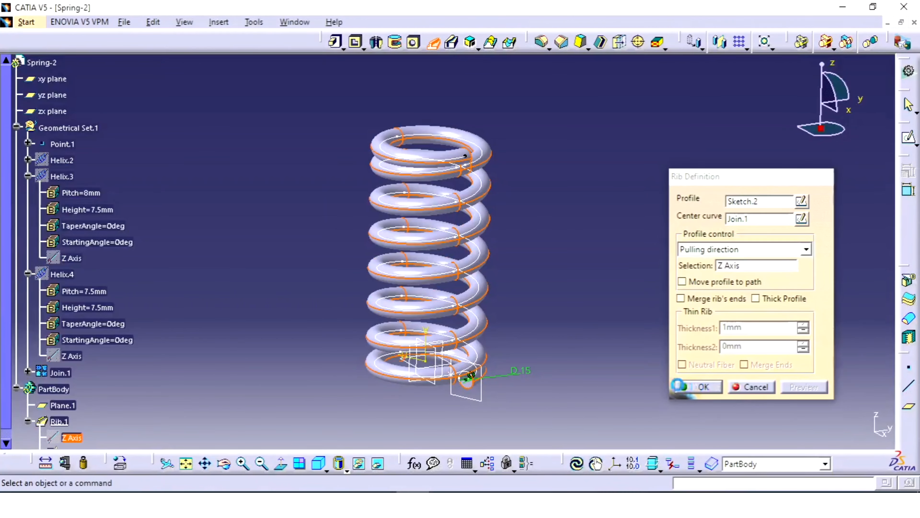
middle_click_drag(526, 363, 468, 251)
left_click(486, 233)
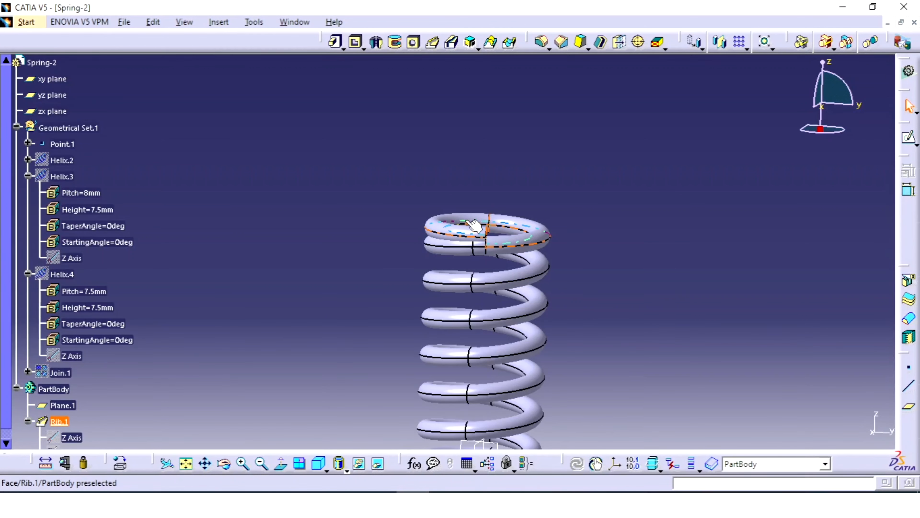
Edit Helix.3, the lower end coil, setting both its height and pitch to 15 mm
left_click(309, 307)
double_click(86, 177)
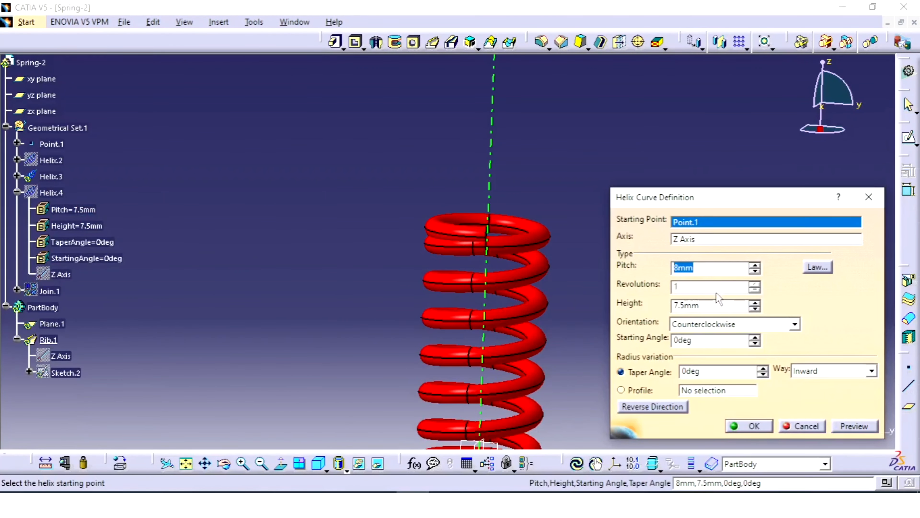
double_click(717, 267)
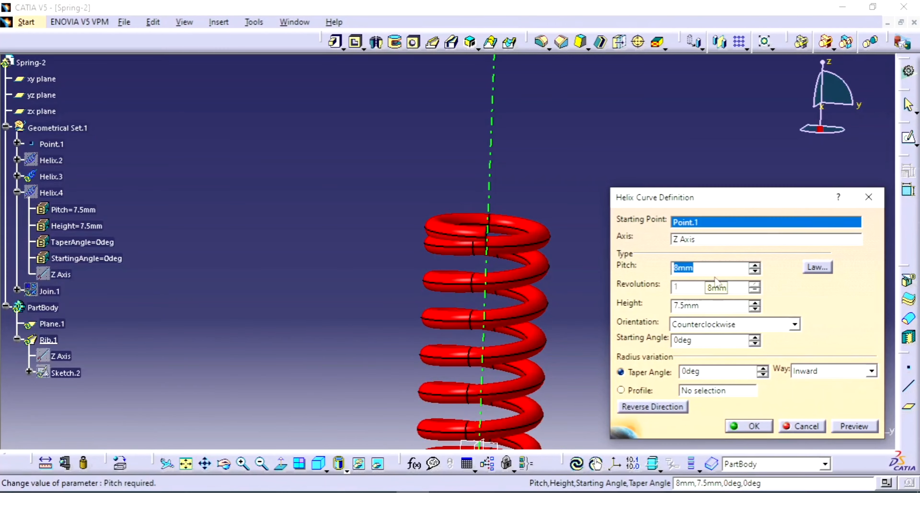
double_click(718, 305)
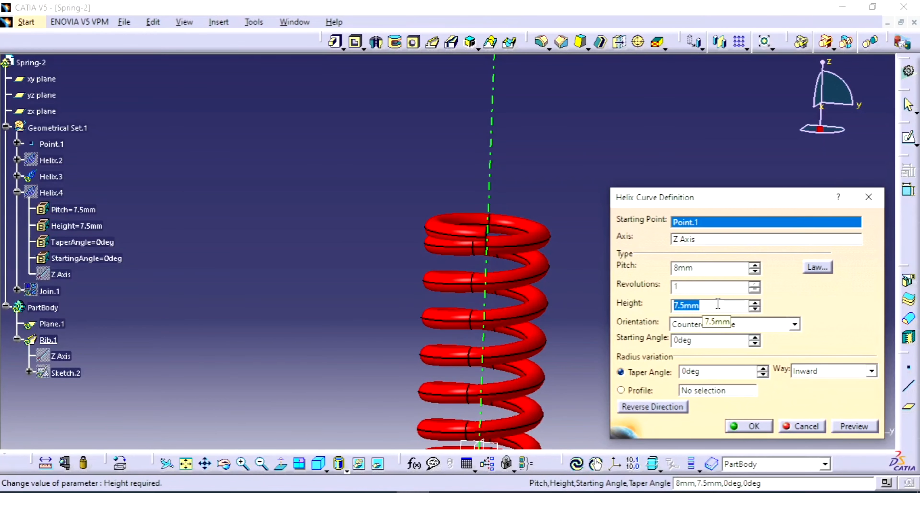
type("15,")
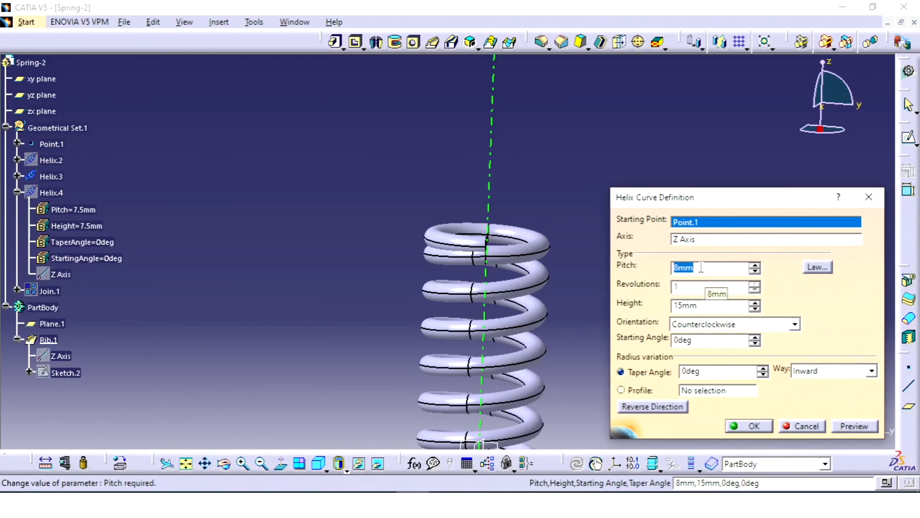
type("15")
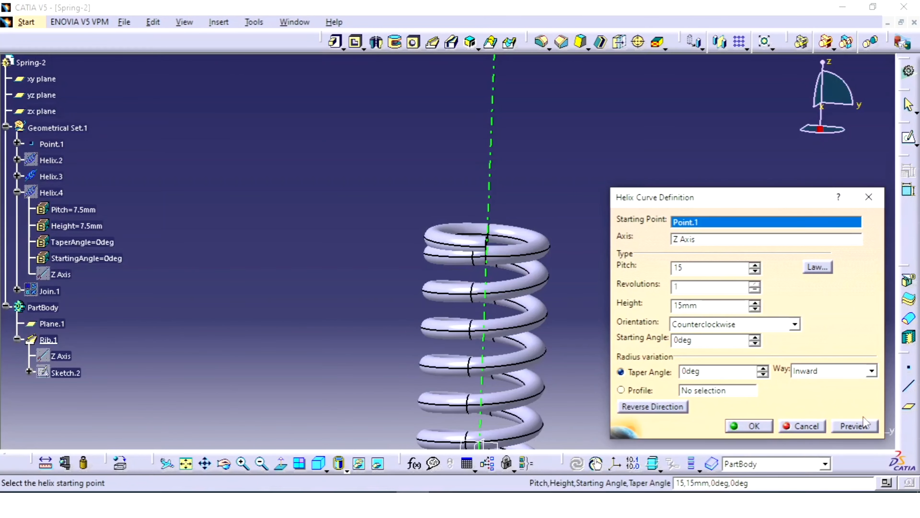
left_click(856, 426)
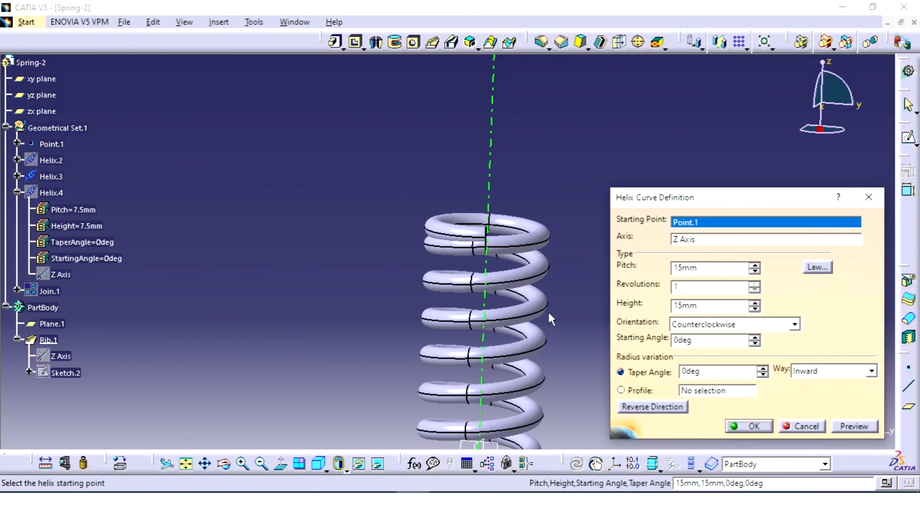
middle_click_drag(547, 143, 546, 104)
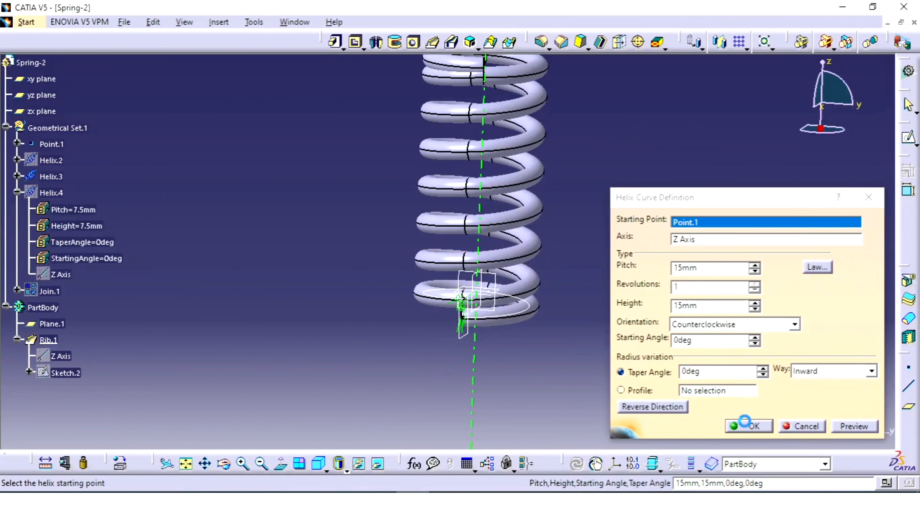
Edit Helix.4, the upper end coil, setting its pitch and height to 15 mm
middle_click_drag(564, 354, 336, 271)
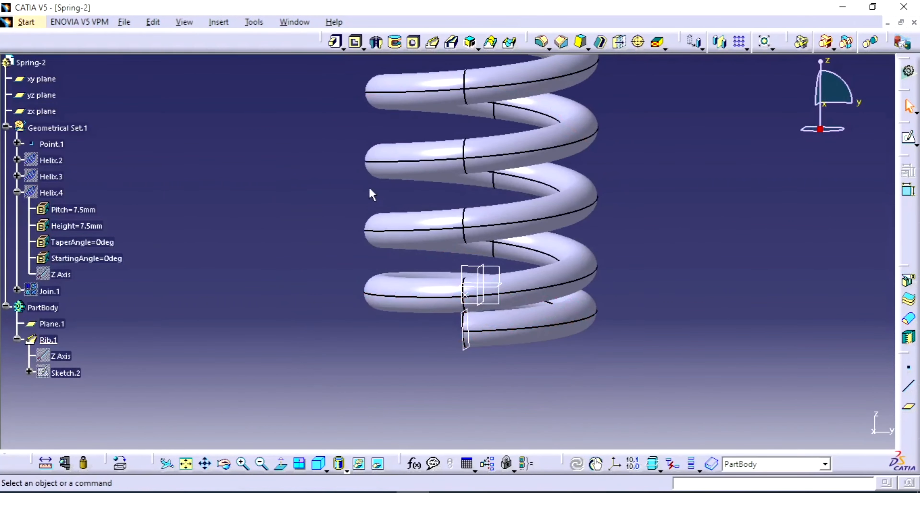
middle_click_drag(382, 154, 308, 276)
double_click(51, 192)
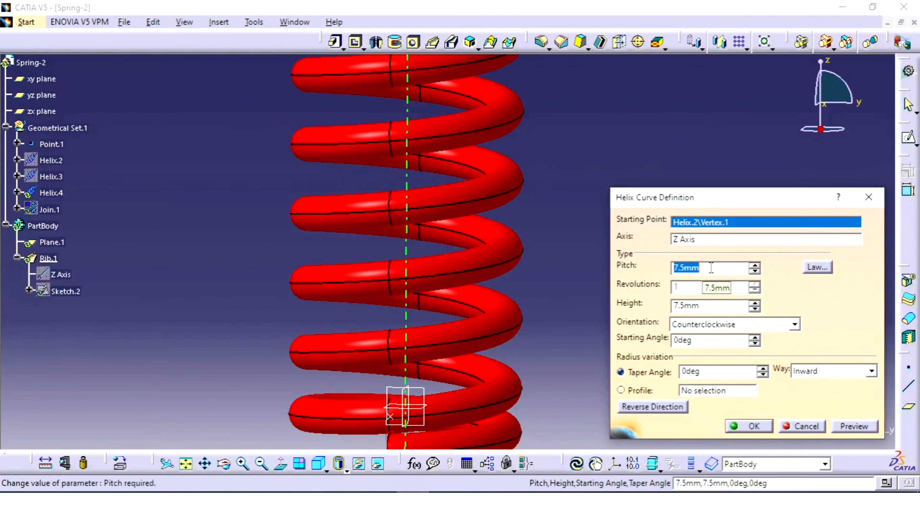
left_click(722, 309)
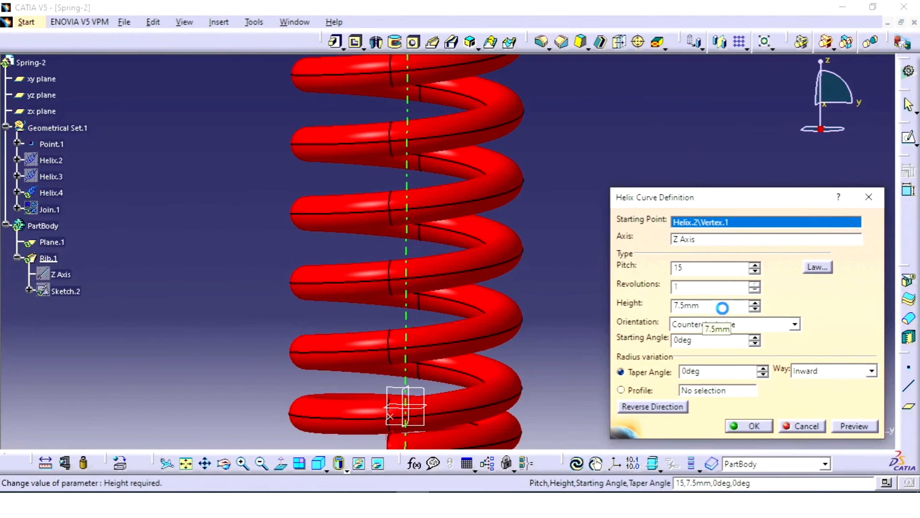
type("15")
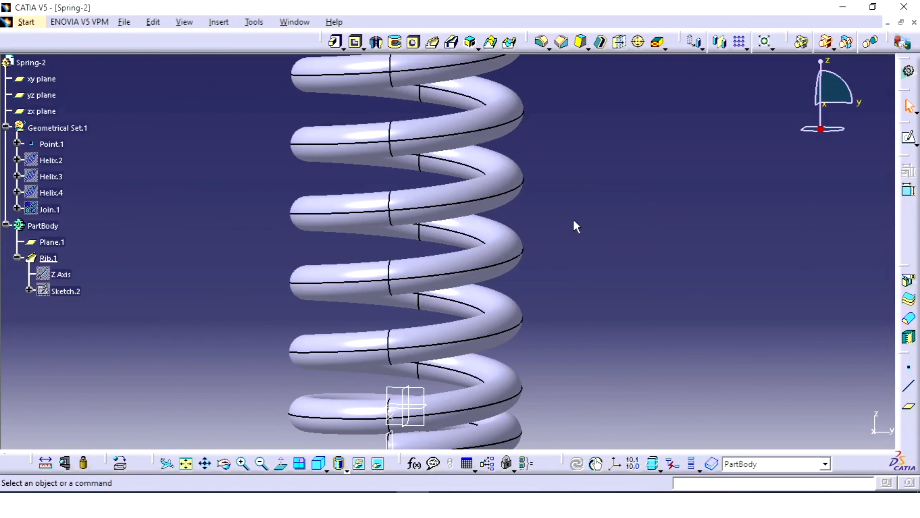
Increase the height of Helix.3 at the spring's lower end to 30 mm
middle_click_drag(573, 227, 544, 169, "ctrl")
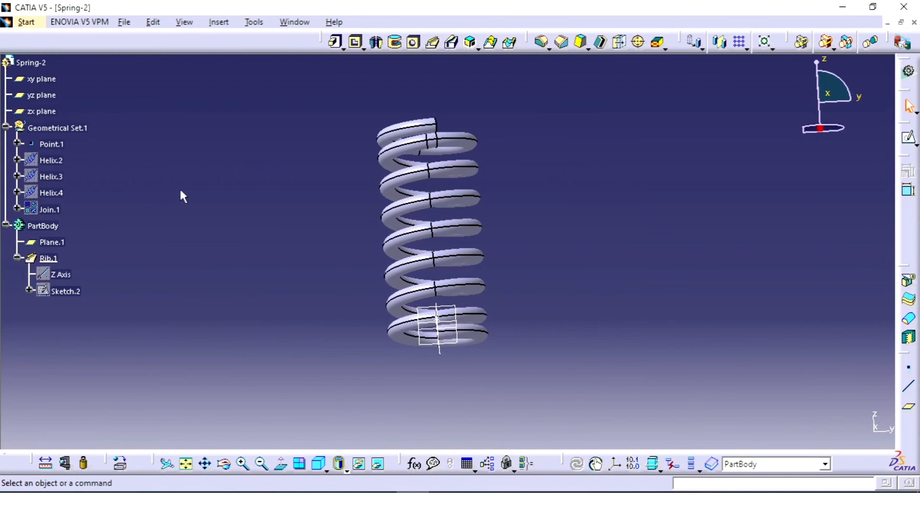
middle_click_drag(429, 326, 504, 366)
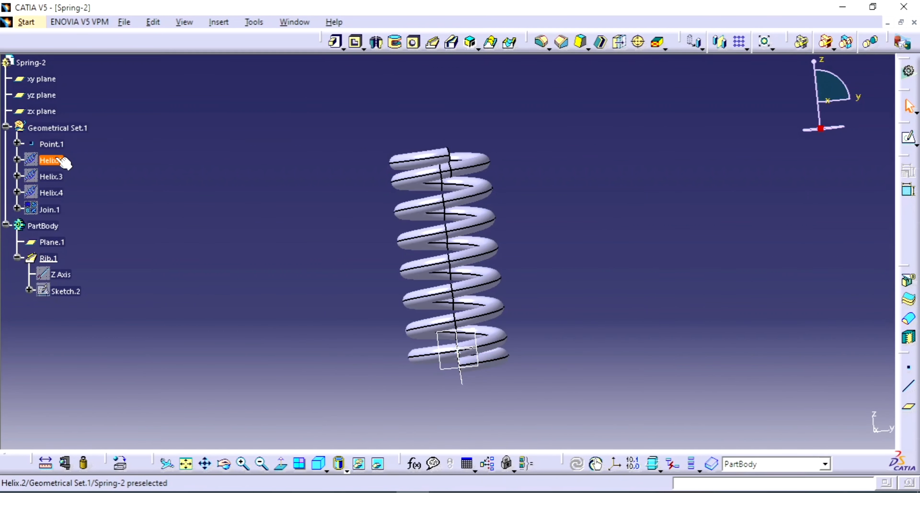
left_click(54, 176)
double_click(55, 176)
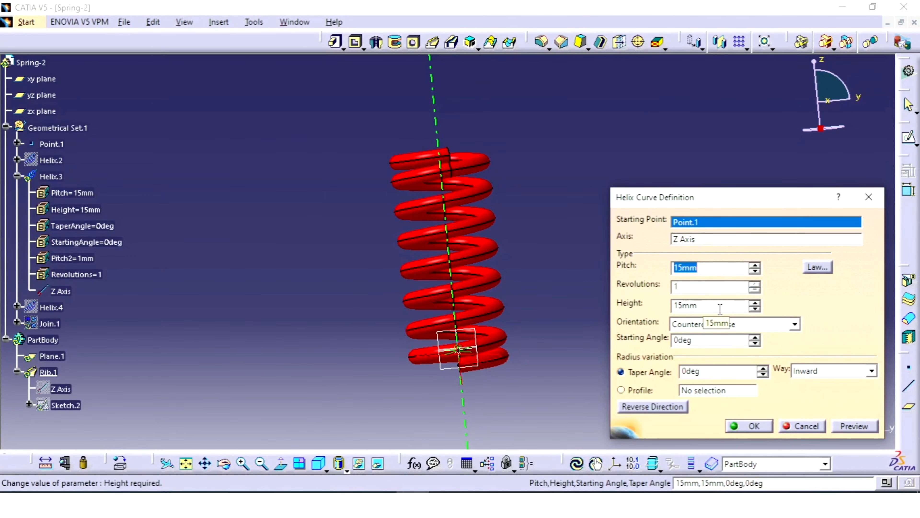
left_click_drag(721, 307, 589, 309)
type("30")
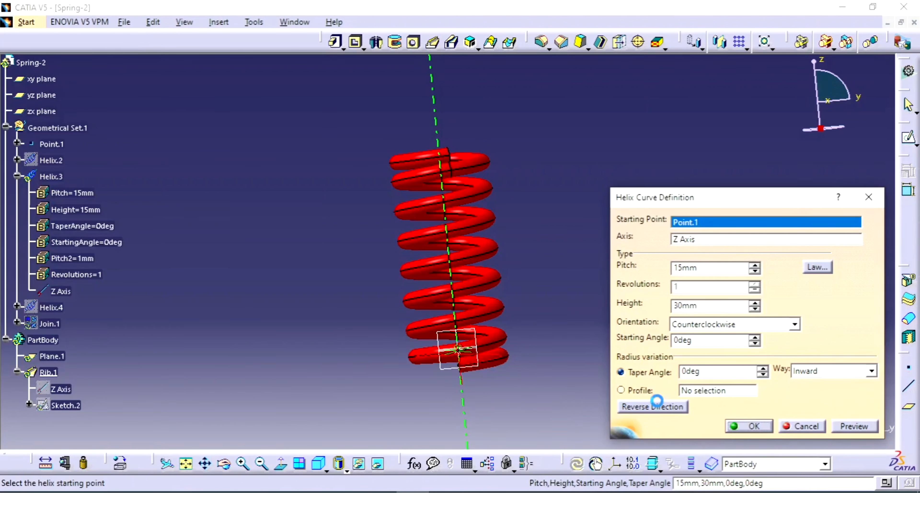
left_click(753, 427)
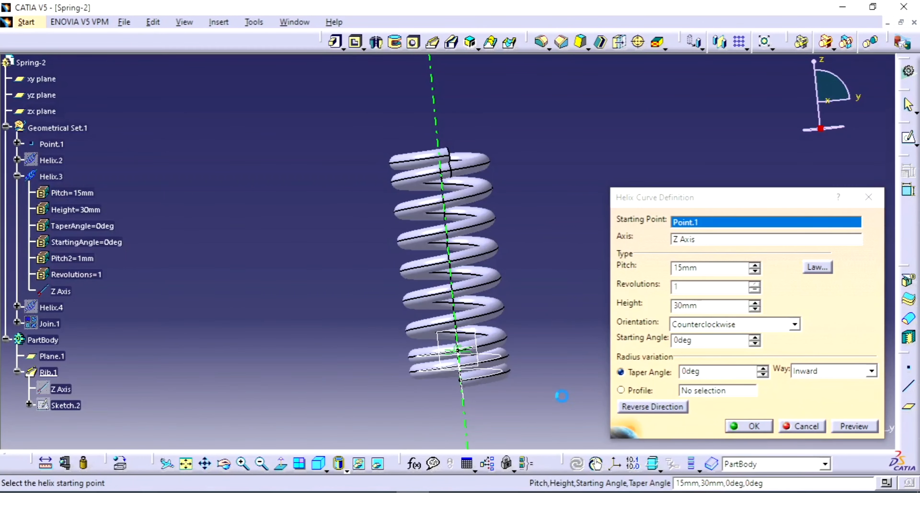
Increase the height of Helix.4 at the spring's upper end to 30 mm
middle_click_drag(526, 332, 431, 366)
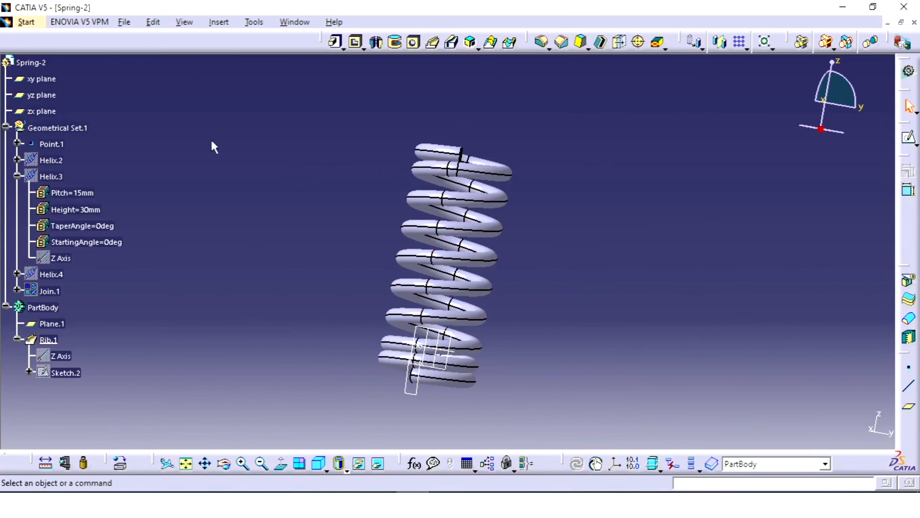
double_click(51, 274)
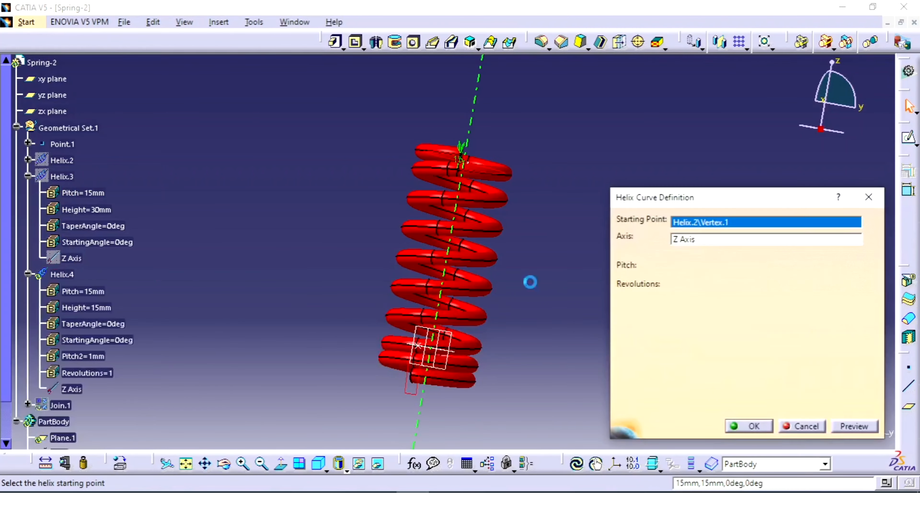
key("Tab")
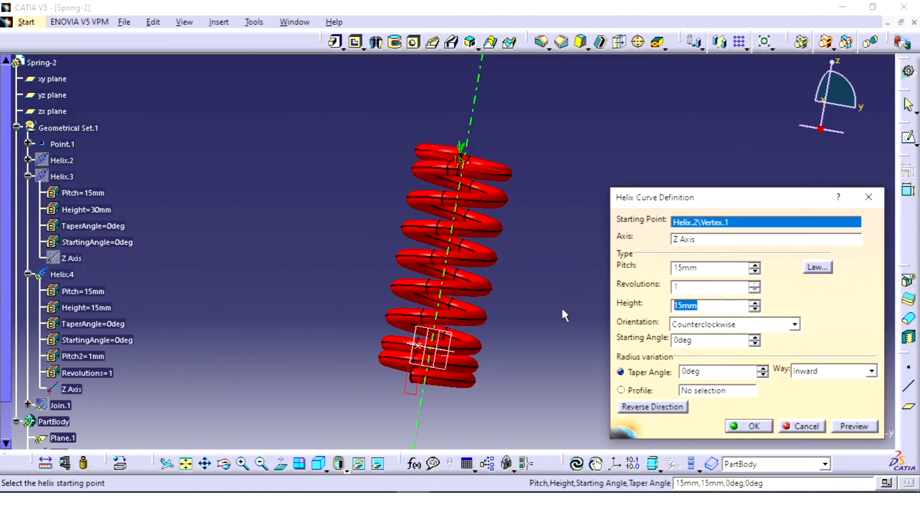
type("30")
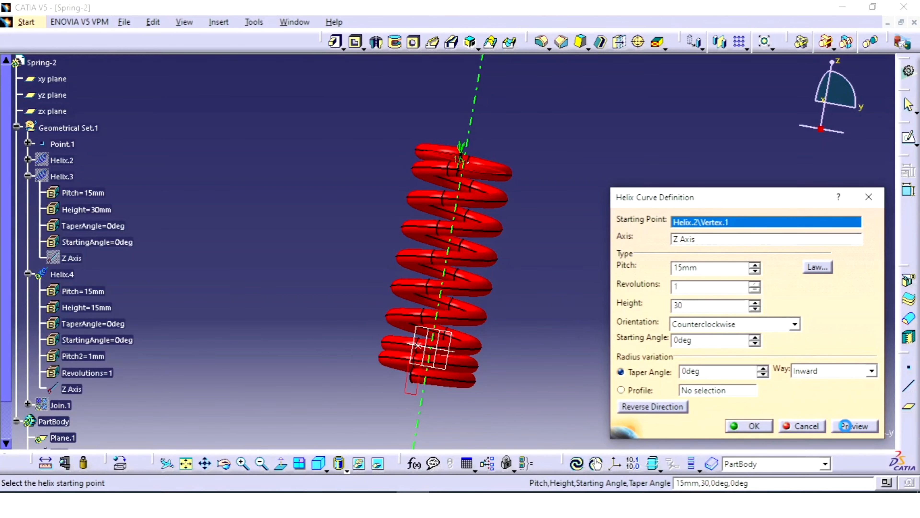
left_click(742, 426)
Open a new sketch on the zx plane
scroll(525, 203, "up", 1)
middle_click_drag(482, 163, 460, 147)
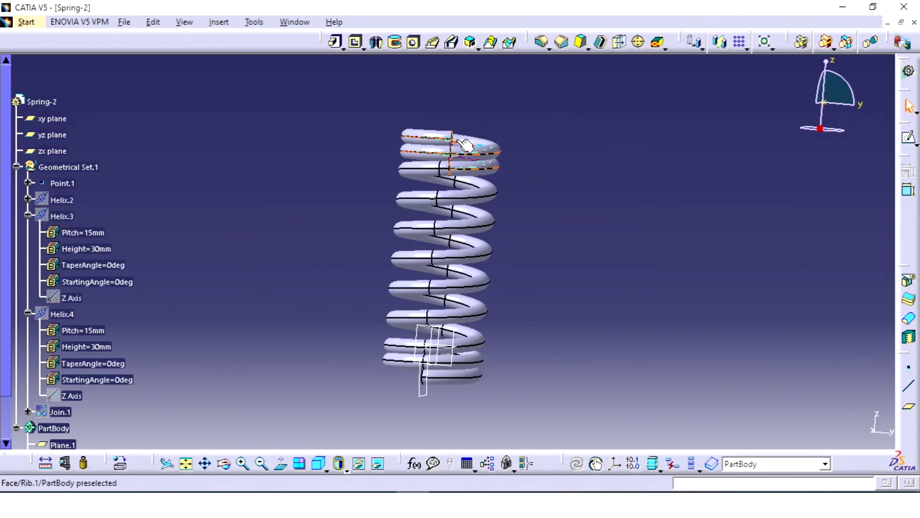
middle_click_drag(596, 223, 439, 399)
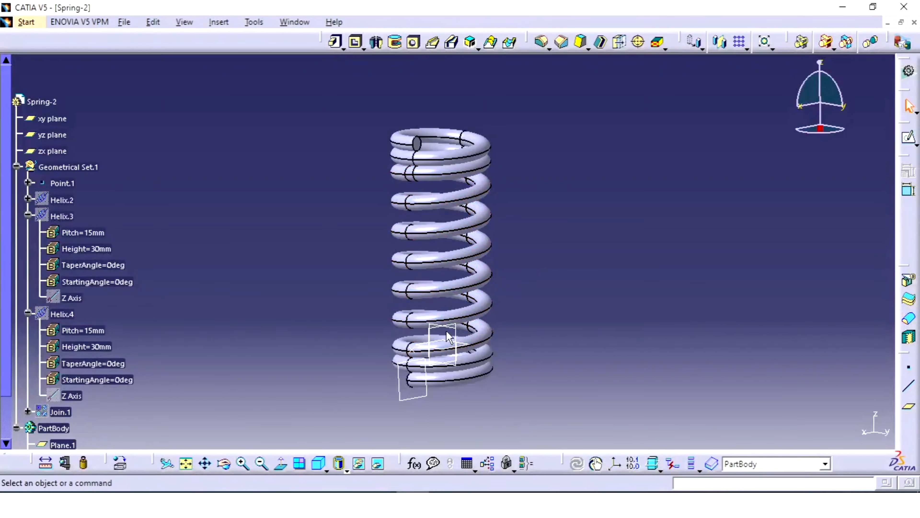
left_click(454, 335)
middle_click_drag(311, 348, 235, 195)
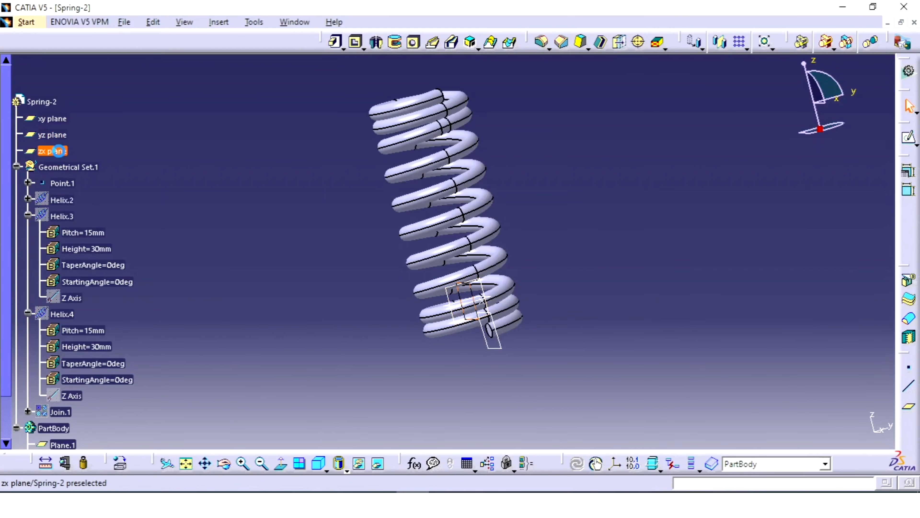
left_click(67, 154)
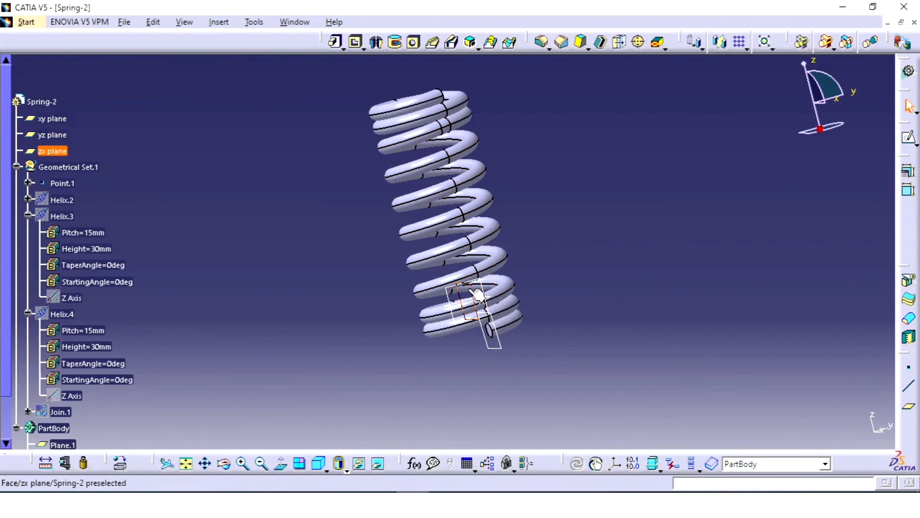
left_click(908, 137)
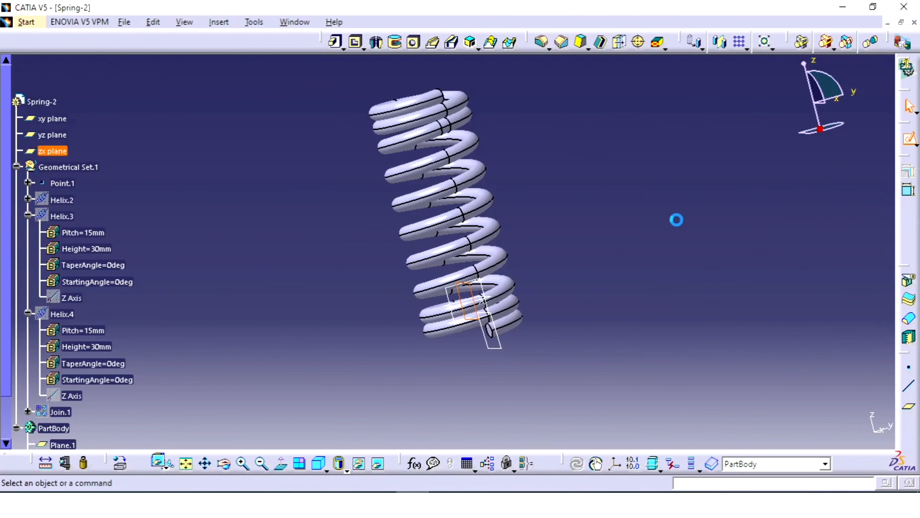
middle_click_drag(553, 250, 683, 305)
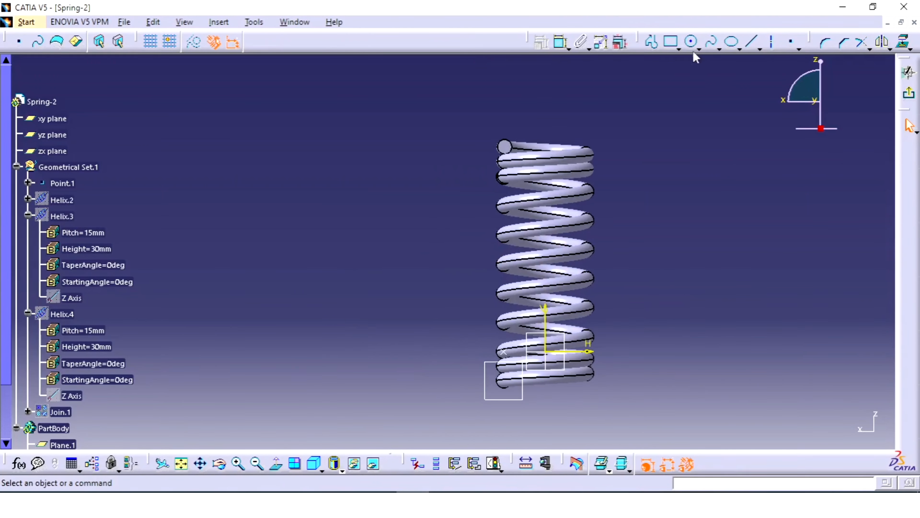
Draw a rectangle wider than the spring, with its horizontal edges crossing the top and bottom end coils
left_click(673, 42)
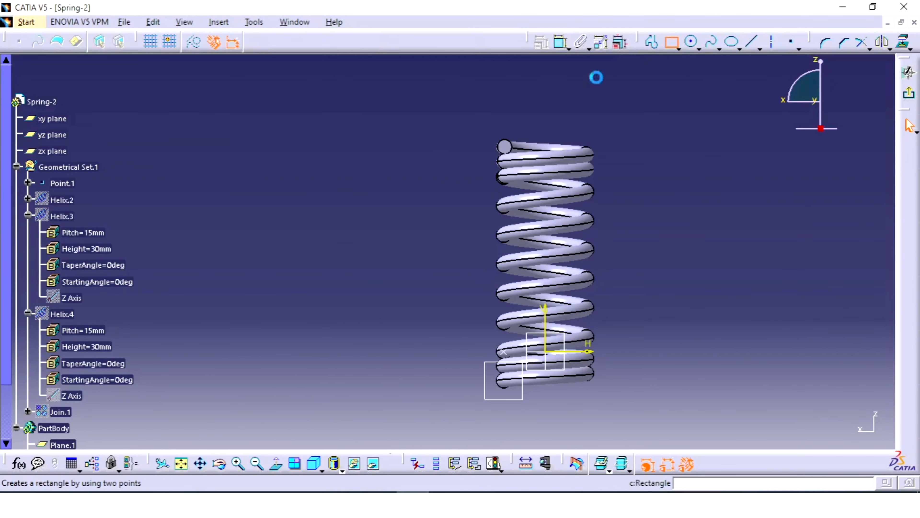
left_click(474, 149)
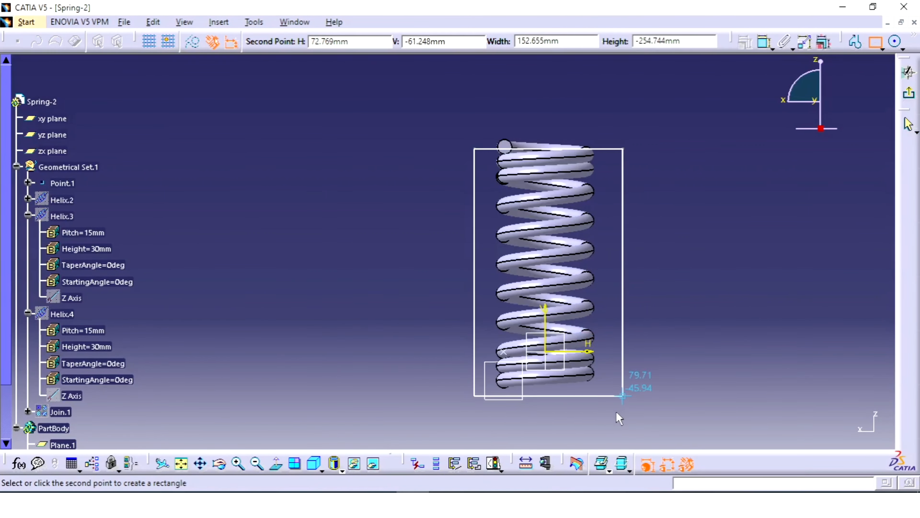
left_click(626, 383)
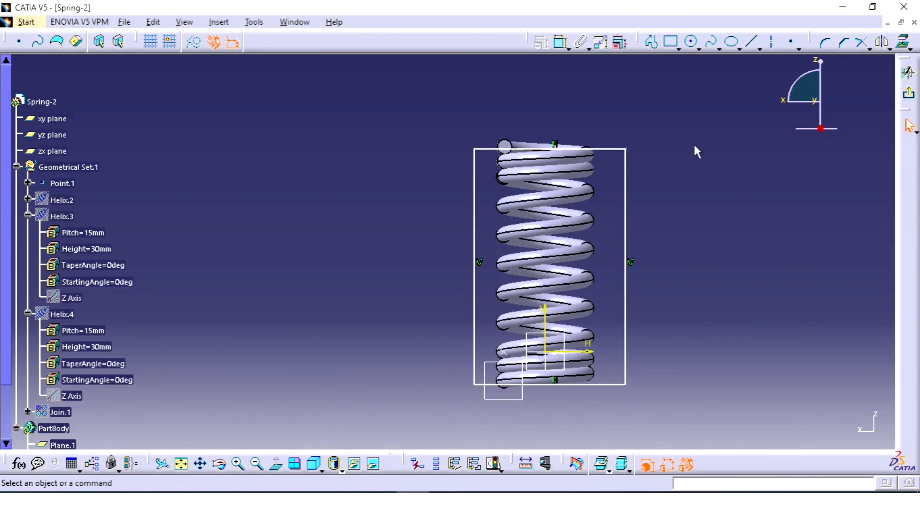
Dimension the rectangle's lower edge from the horizontal sketch axis and set the distance to 30 mm
middle_click_drag(692, 145, 689, 125)
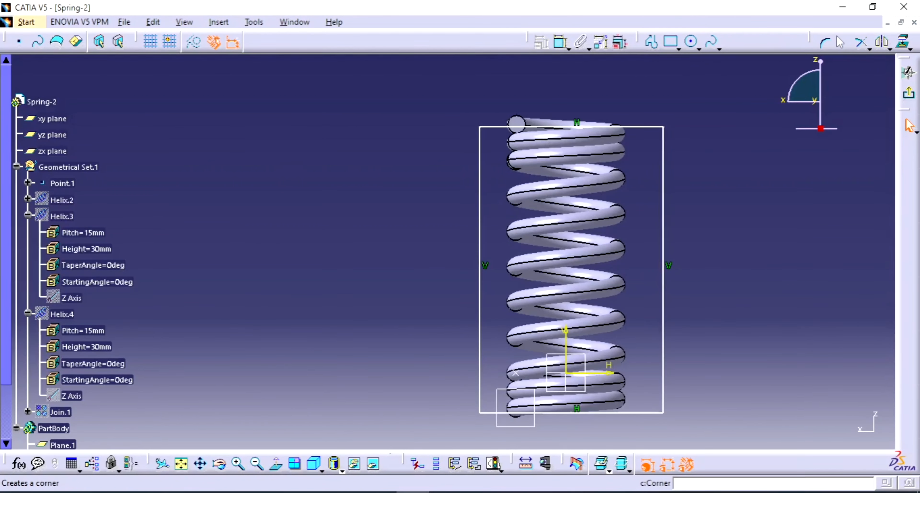
left_click(560, 41)
left_click(610, 373)
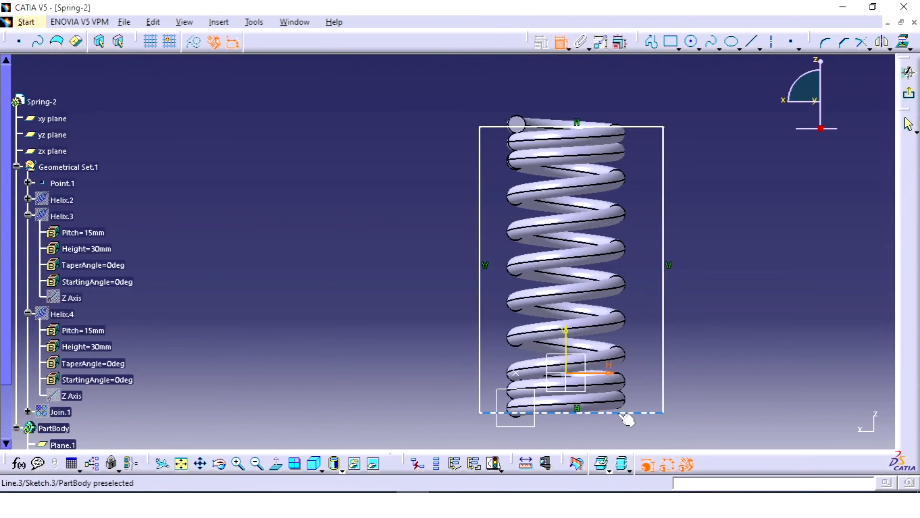
left_click(629, 412)
left_click(634, 399)
double_click(637, 397)
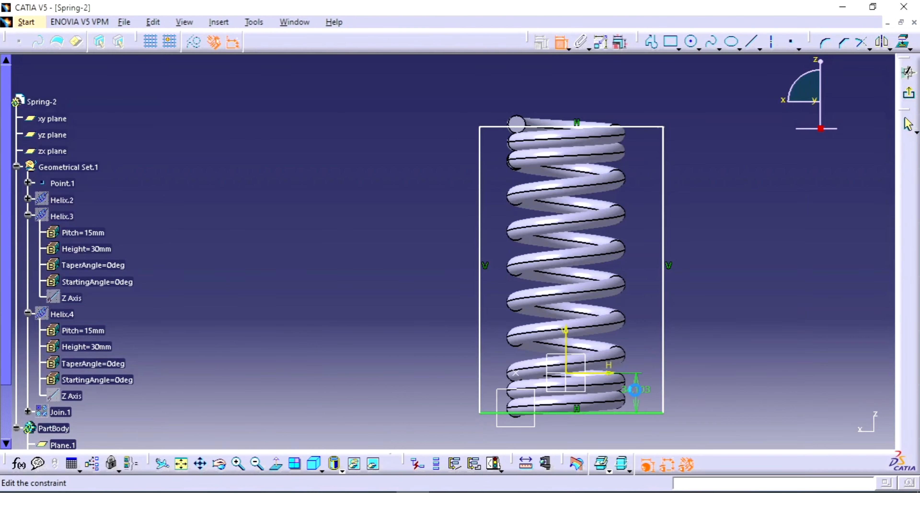
type("30")
key("Return")
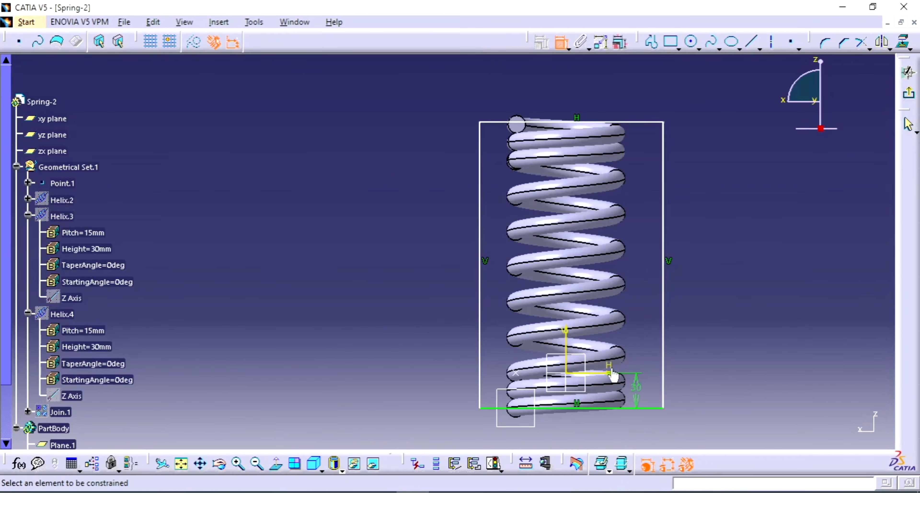
Dimension the rectangle's vertical side and set its length to 240 mm
left_click(664, 155)
left_click(698, 169)
double_click(698, 169)
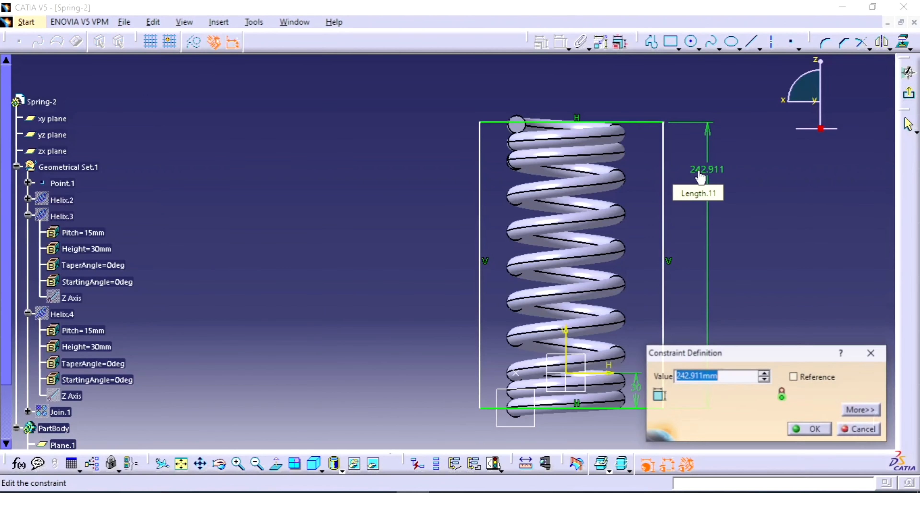
type("240")
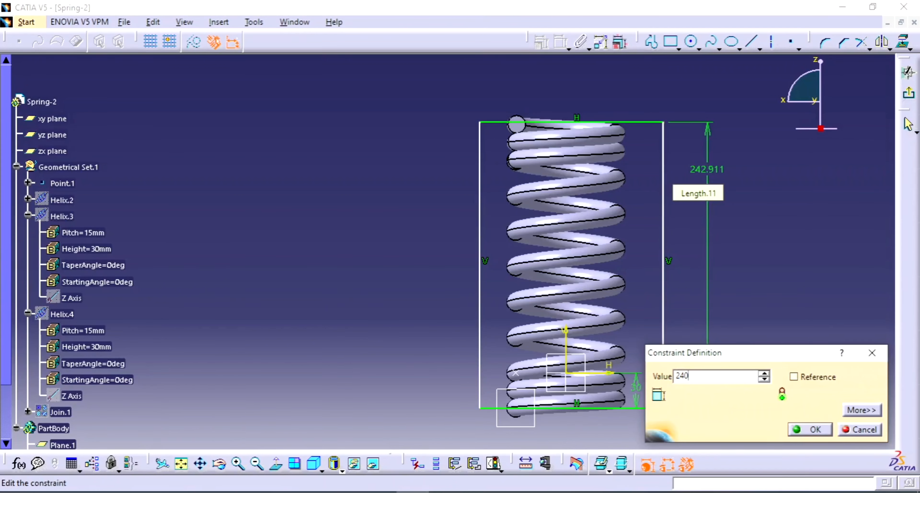
key("Return")
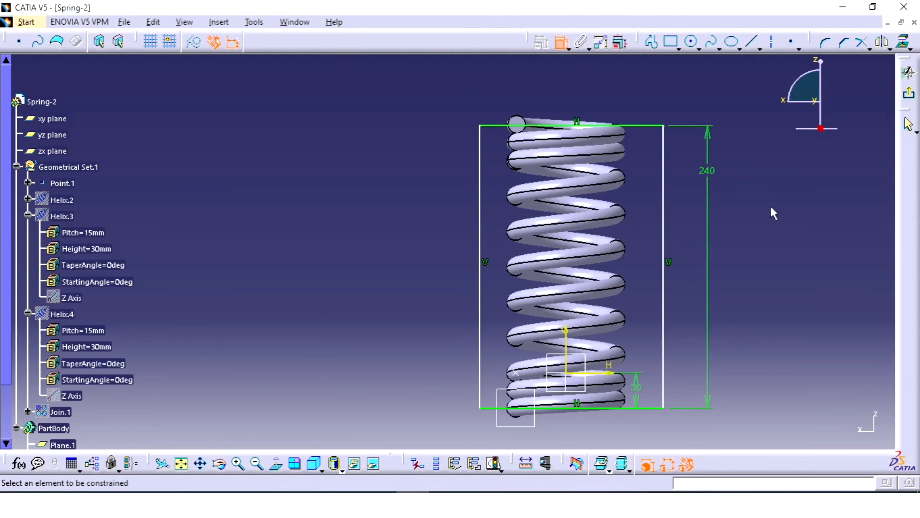
Check the spring's reference drawing in the image viewer and make the rectangle's vertical sides symmetric about the vertical sketch axis
left_click(445, 503)
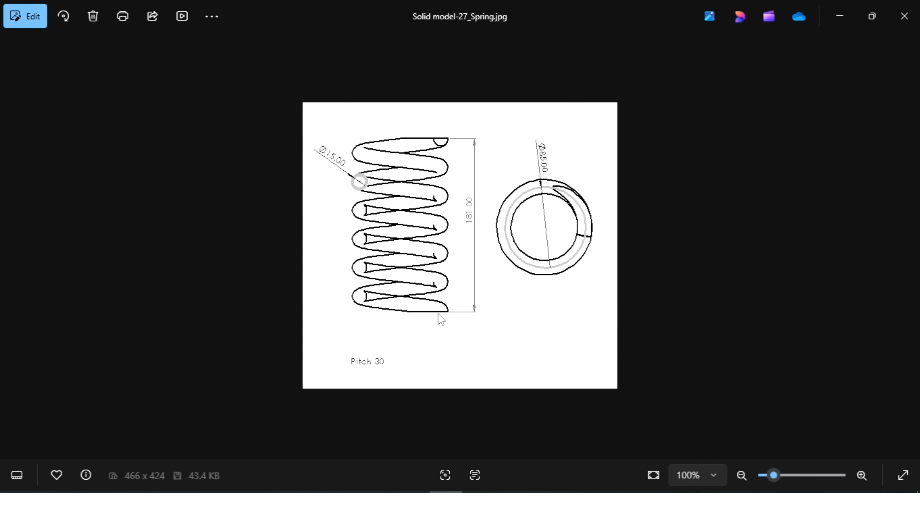
left_click(446, 503)
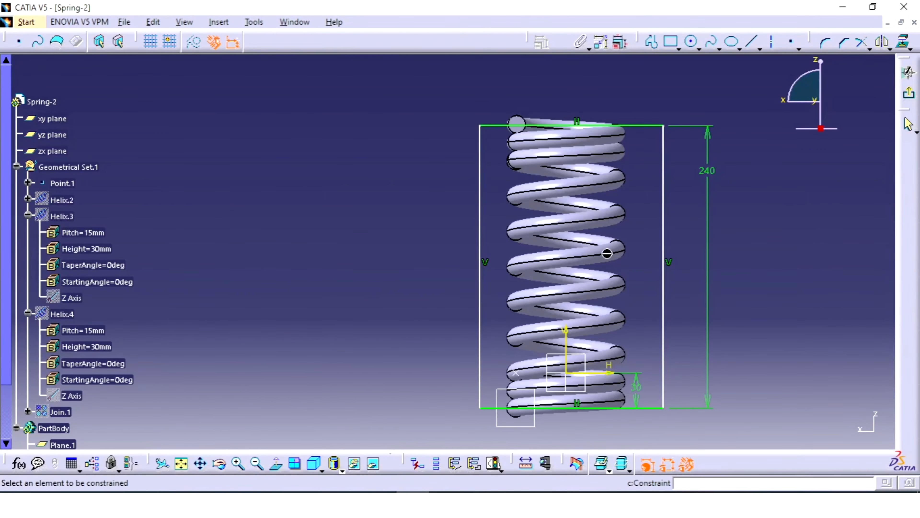
left_click(664, 309)
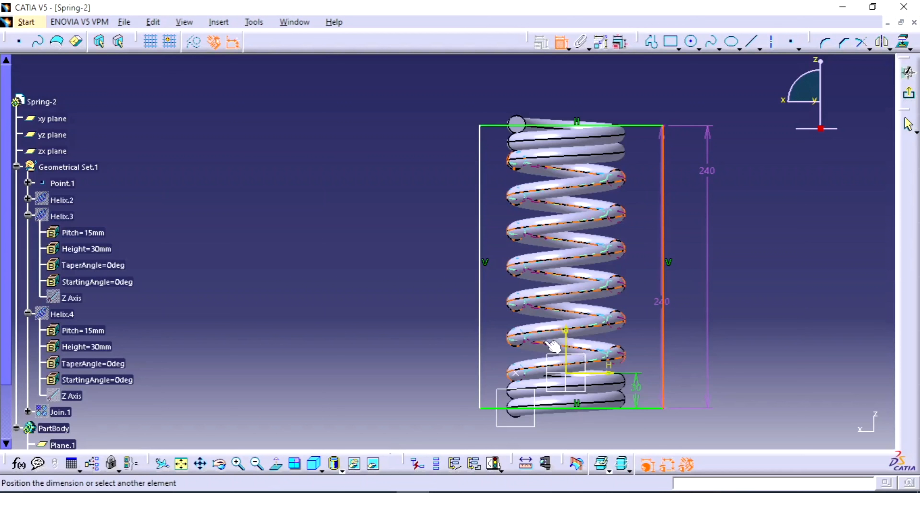
left_click(481, 313)
right_click(540, 301)
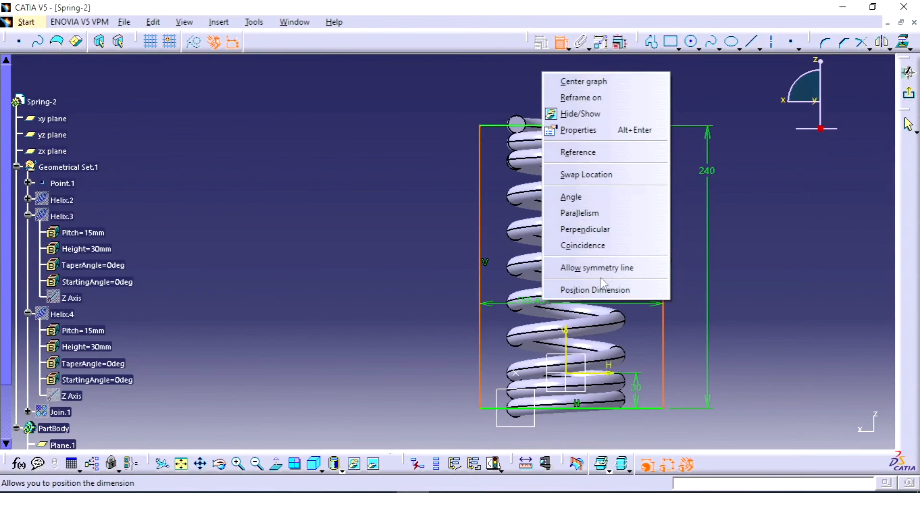
left_click(596, 267)
left_click(566, 335)
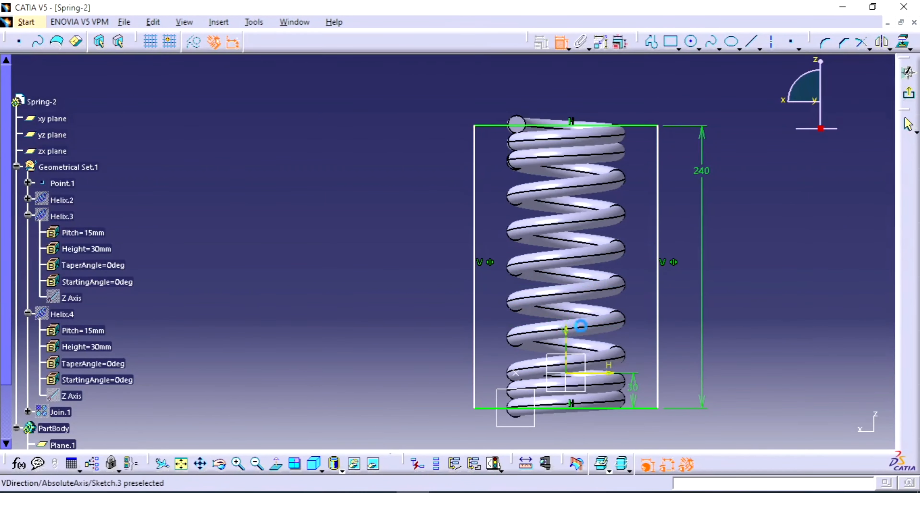
Dimension the rectangle's upper edge, set its width to 150 mm and exit the sketch
left_click(634, 126)
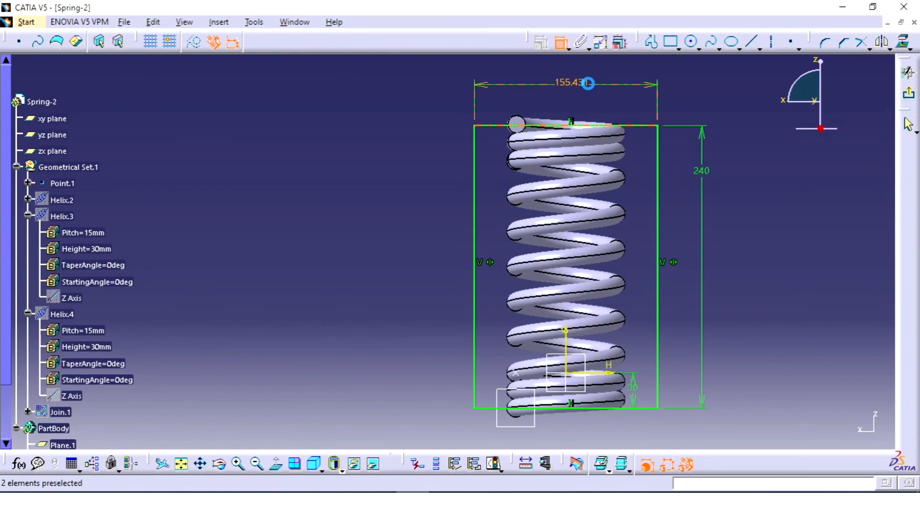
left_click(570, 90)
double_click(570, 84)
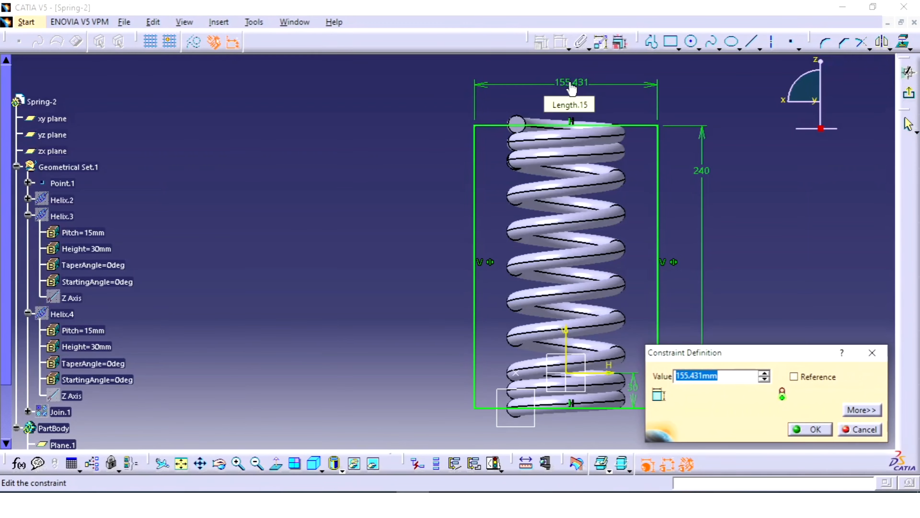
type("150")
left_click(810, 429)
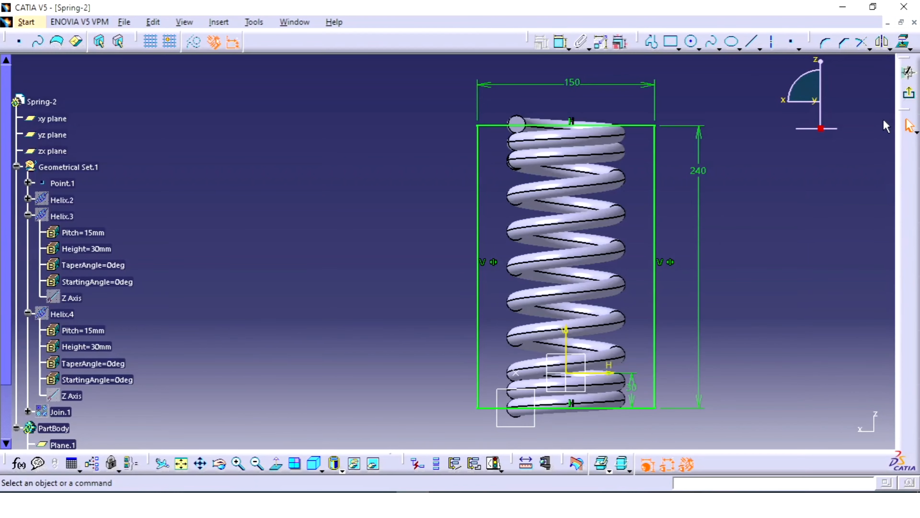
left_click(908, 94)
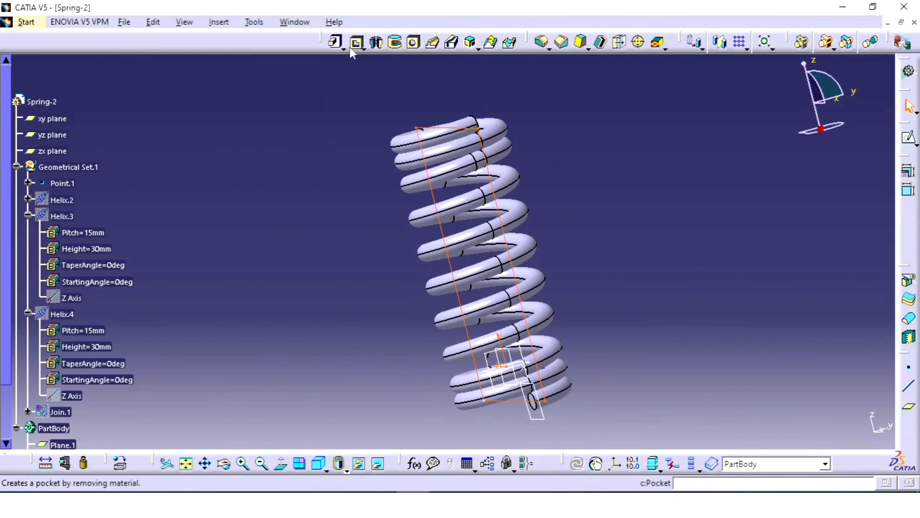
Start a Pocket from the rectangle sketch with mirrored extent and a depth of 50 mm
left_click(357, 44)
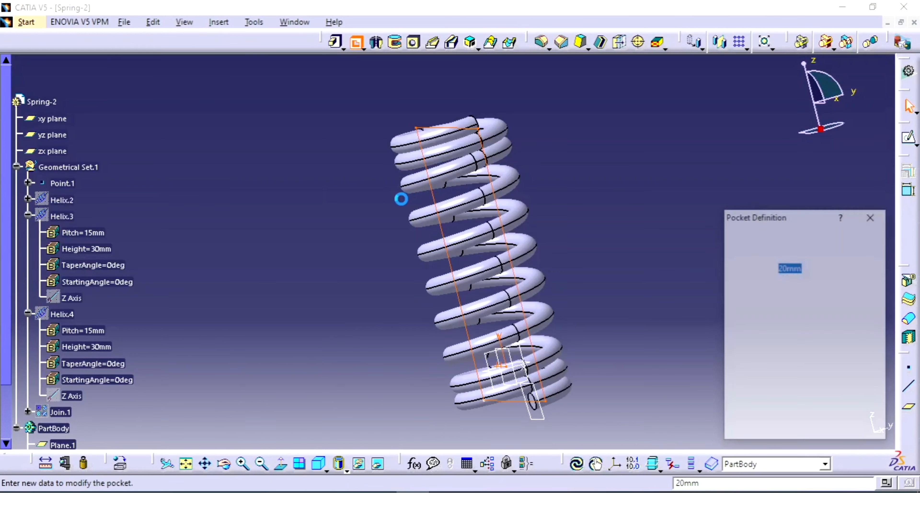
middle_click_drag(387, 199, 444, 190)
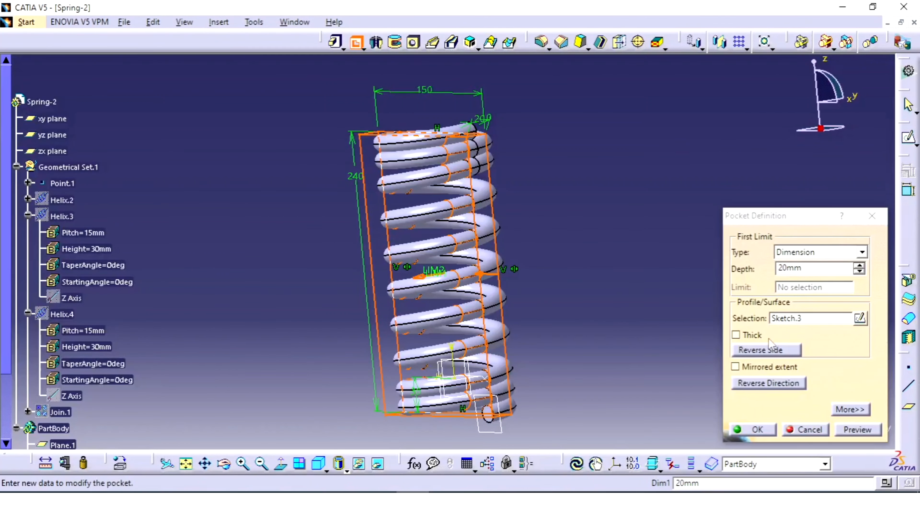
left_click(759, 367)
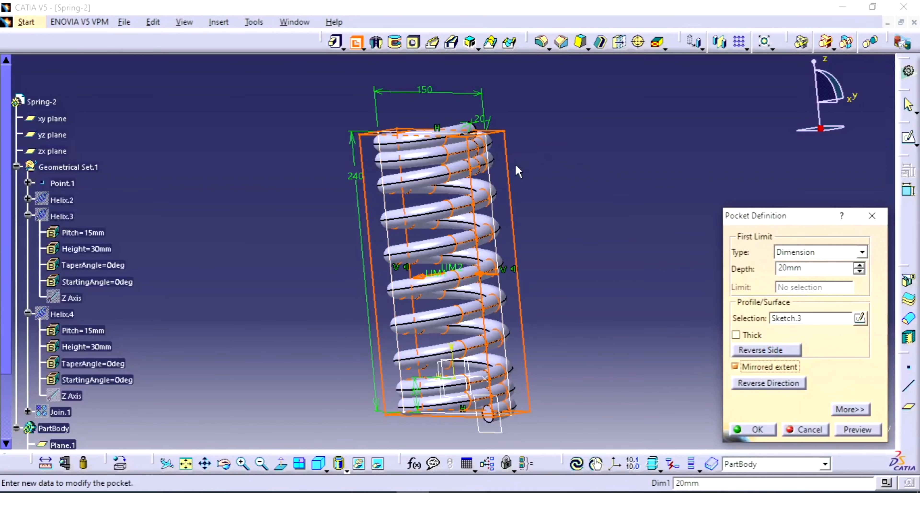
middle_click_drag(502, 156, 470, 199)
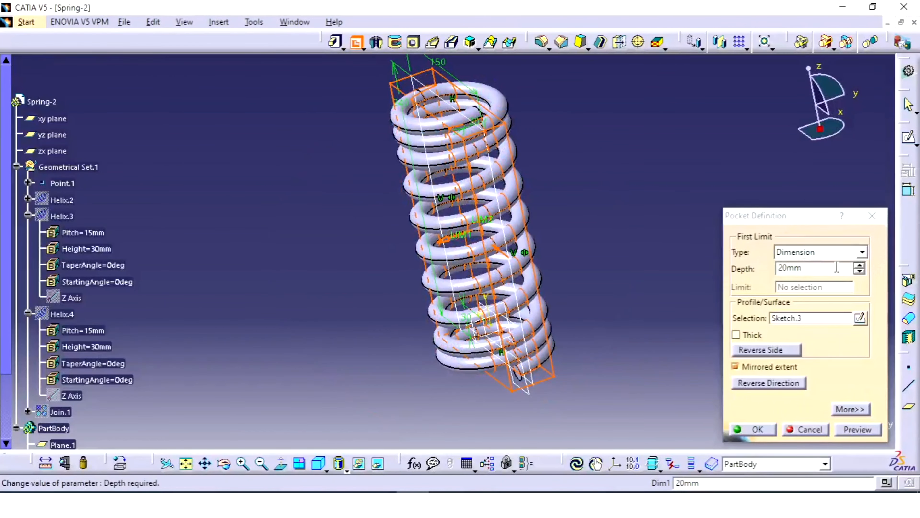
left_click(826, 265)
type("50")
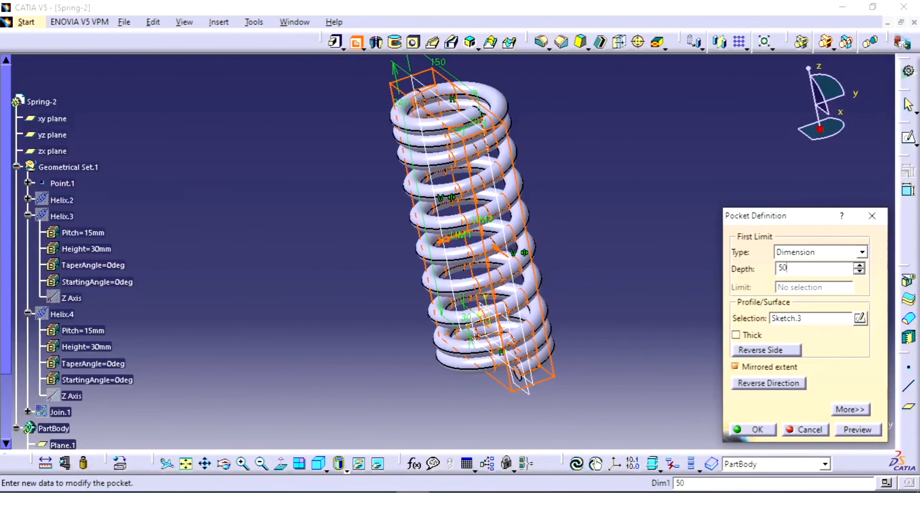
key("Return")
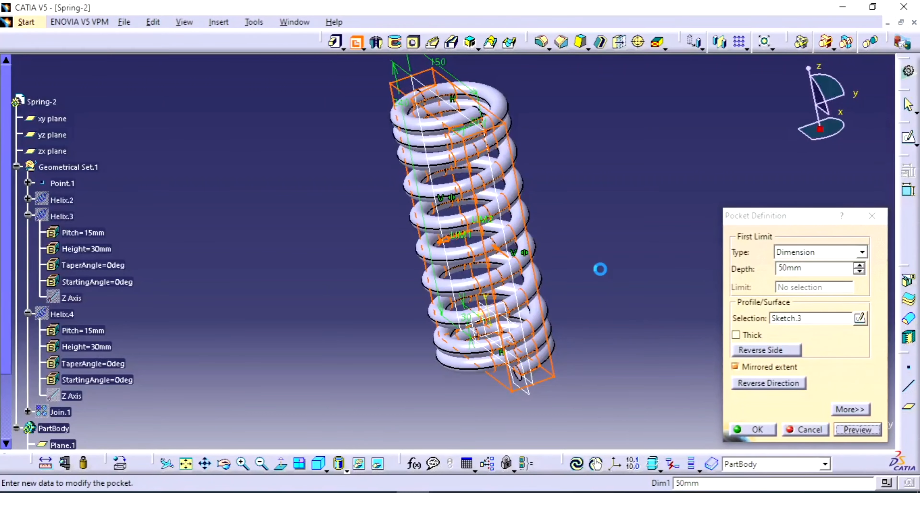
Reverse the pocket's side to remove the coil material outside the rectangle, and complete the pocket
middle_click_drag(595, 214, 512, 151)
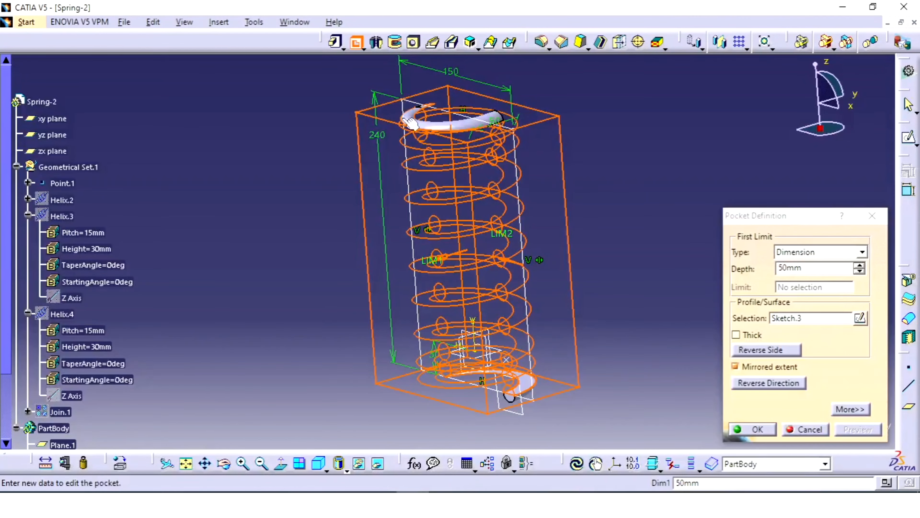
left_click(733, 350)
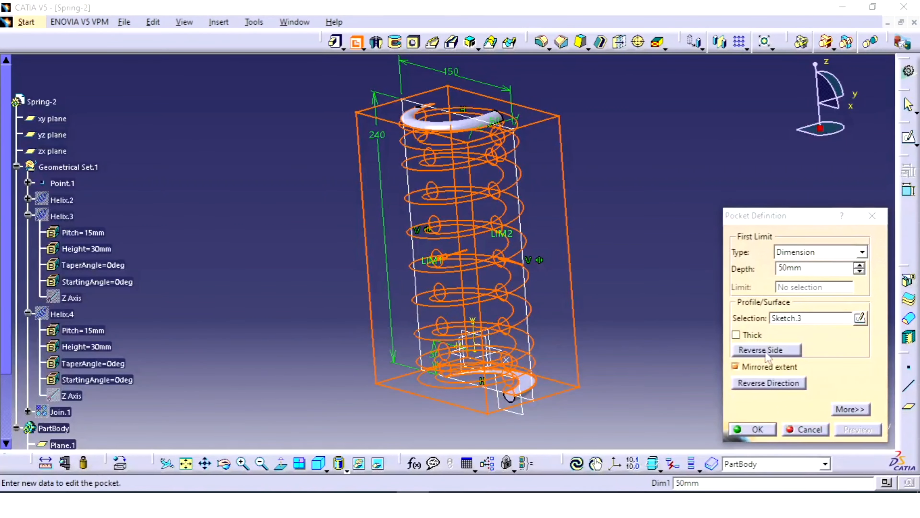
left_click(857, 430)
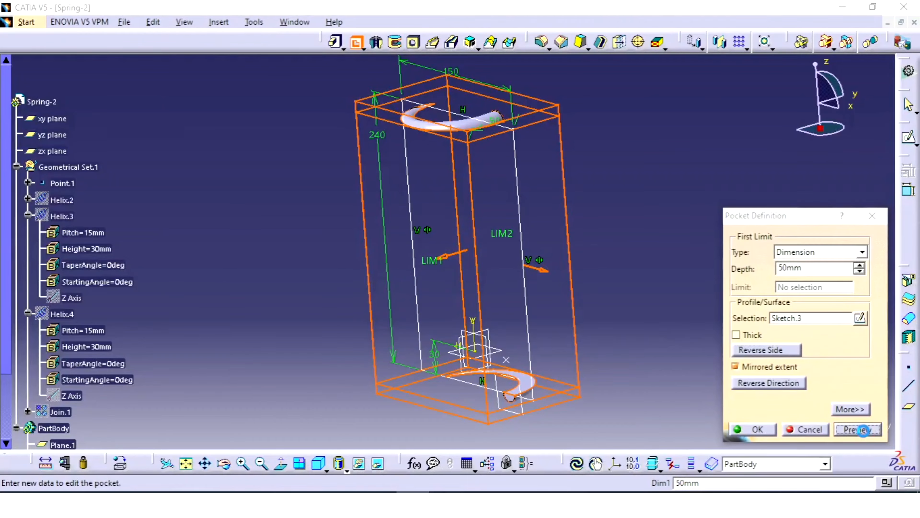
left_click(750, 429)
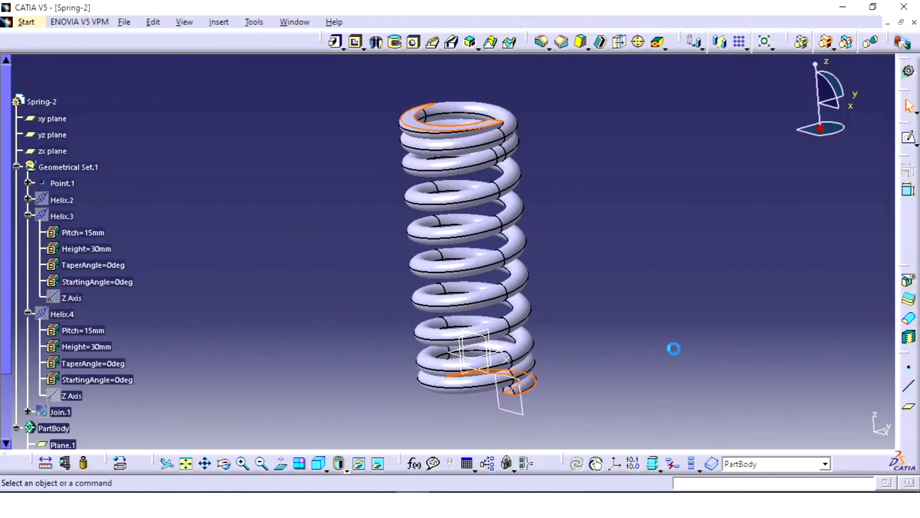
Inspect the flat cuts at the upper and lower ends of the spring
middle_click_drag(602, 191, 540, 150)
middle_click_drag(547, 148, 593, 212)
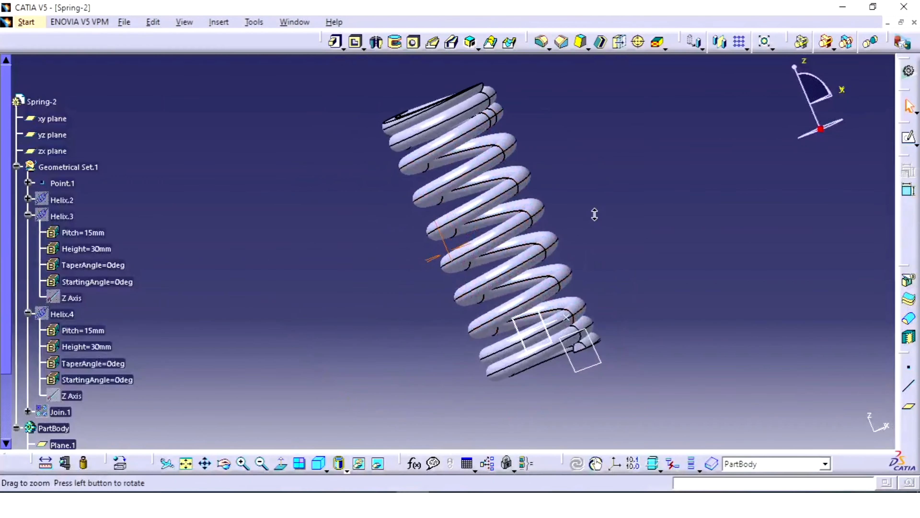
middle_click_drag(619, 258, 556, 334)
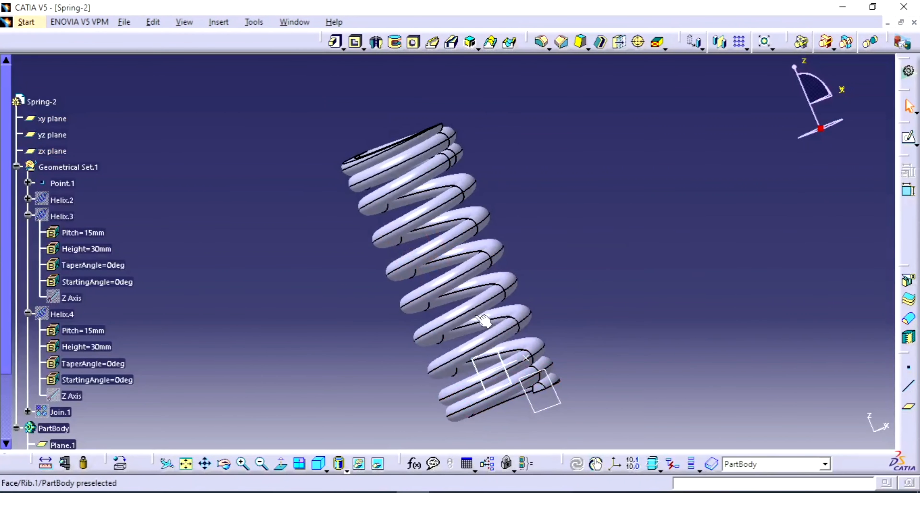
middle_click_drag(539, 263, 561, 343)
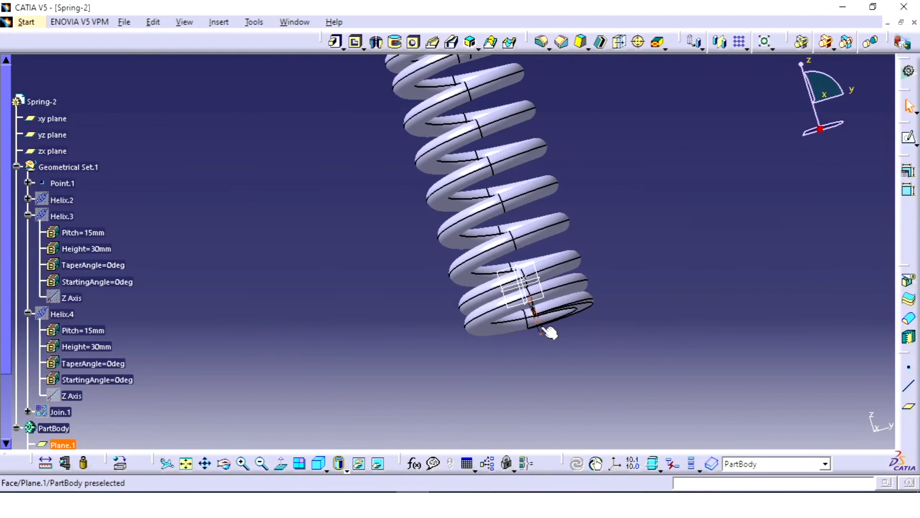
Review the profile control options in Rib.1's definition, close it and look over the whole spring
left_click(548, 331)
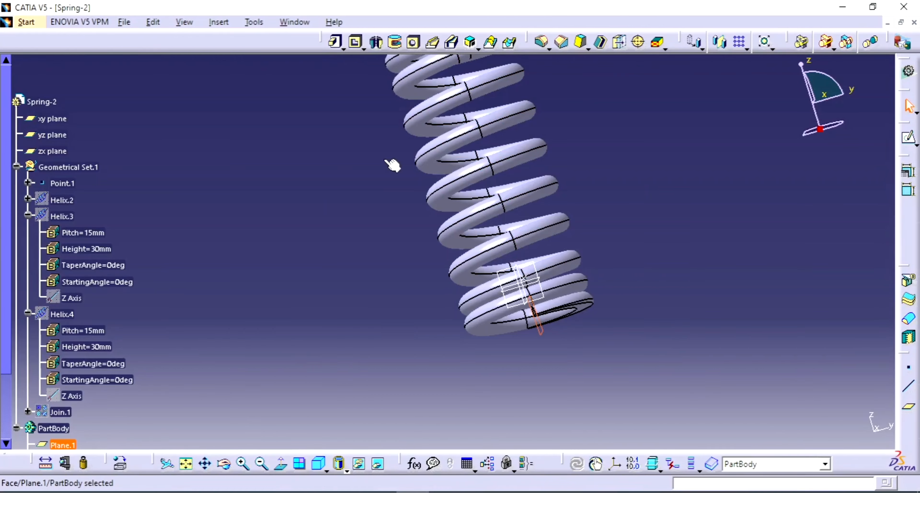
scroll(140, 379, "down", 5)
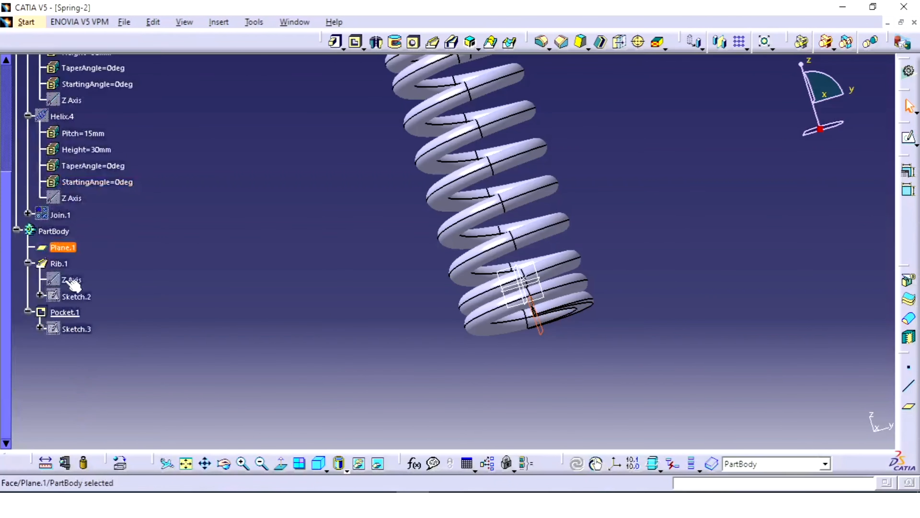
left_click(61, 263)
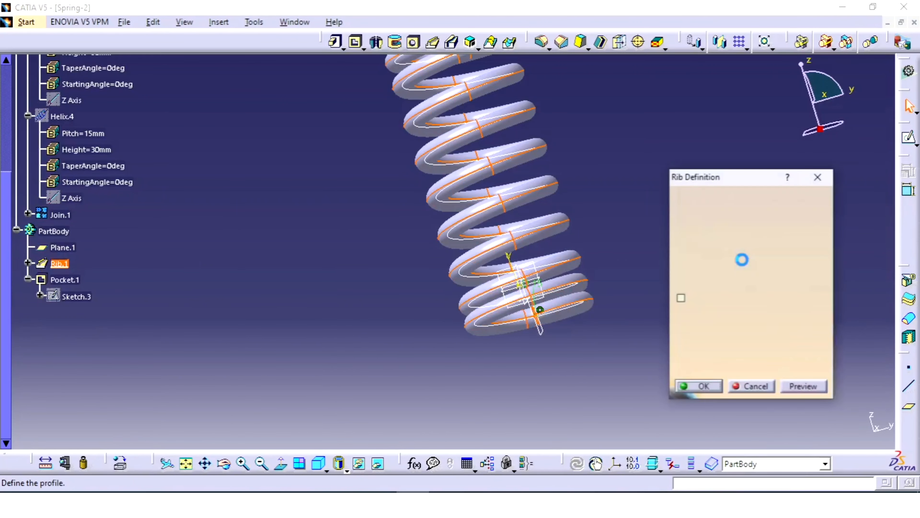
left_click(740, 253)
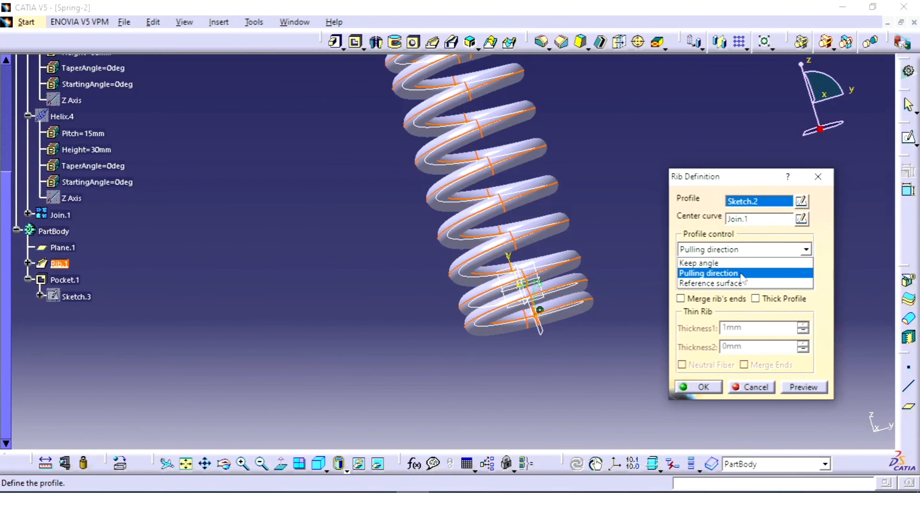
left_click(818, 176)
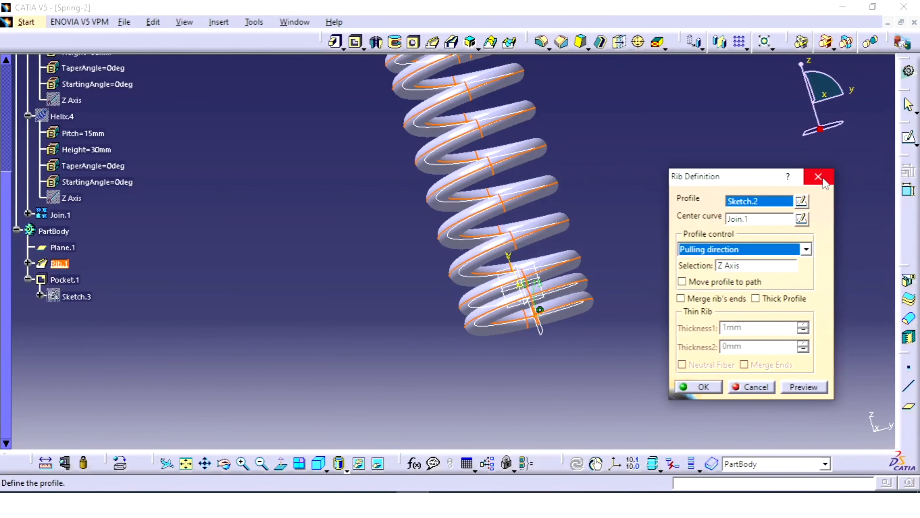
left_click(818, 177)
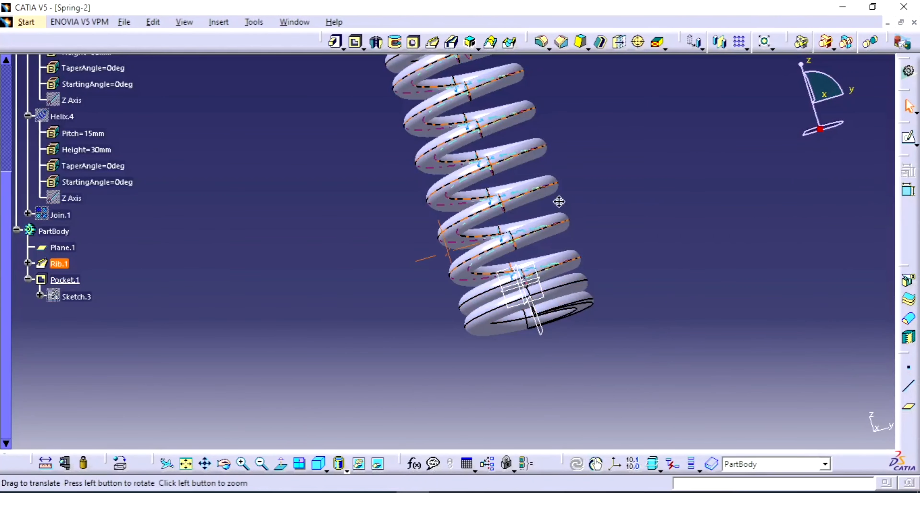
middle_click_drag(558, 201, 579, 267)
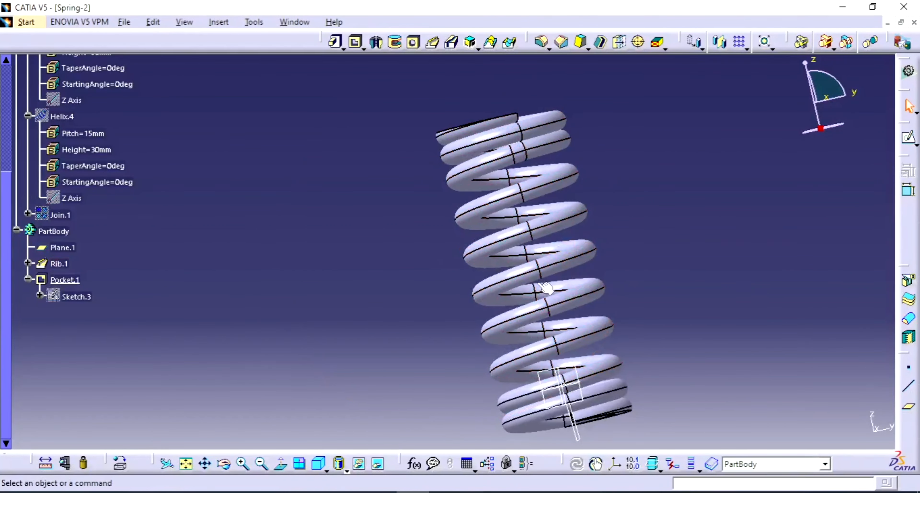
middle_click_drag(529, 222, 588, 183)
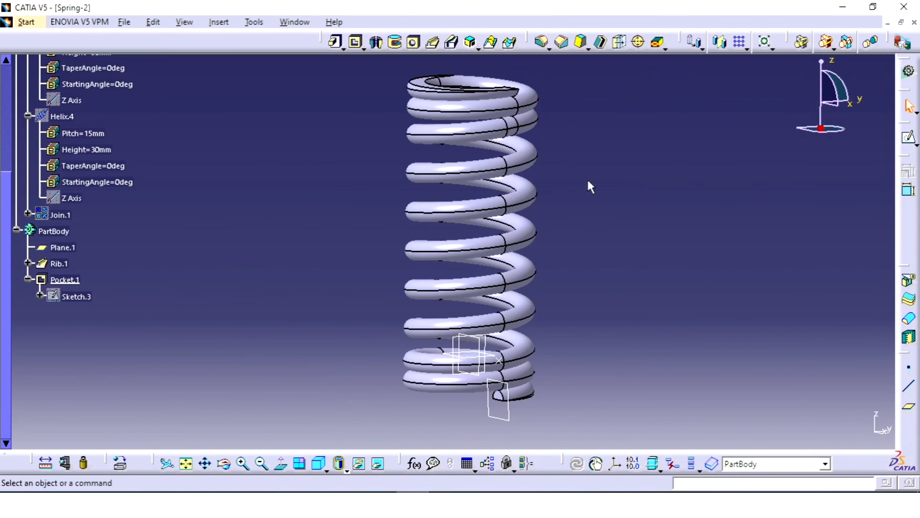